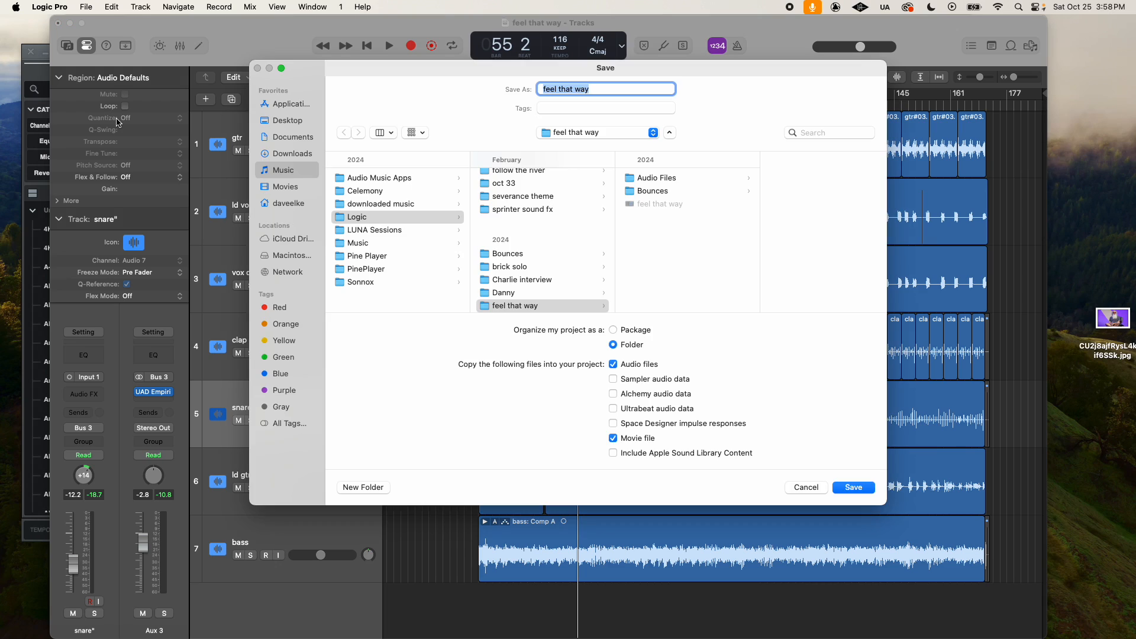
Save a copy of the project as "feel that way edit for multitrax" in the feel that way folder
click(597, 91)
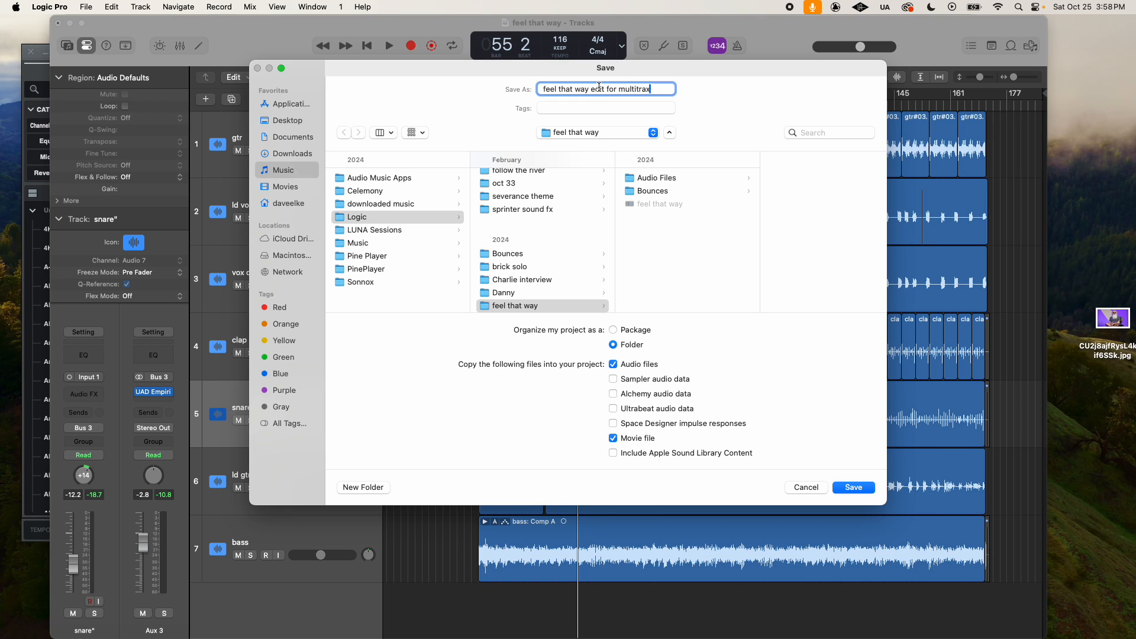
click(583, 308)
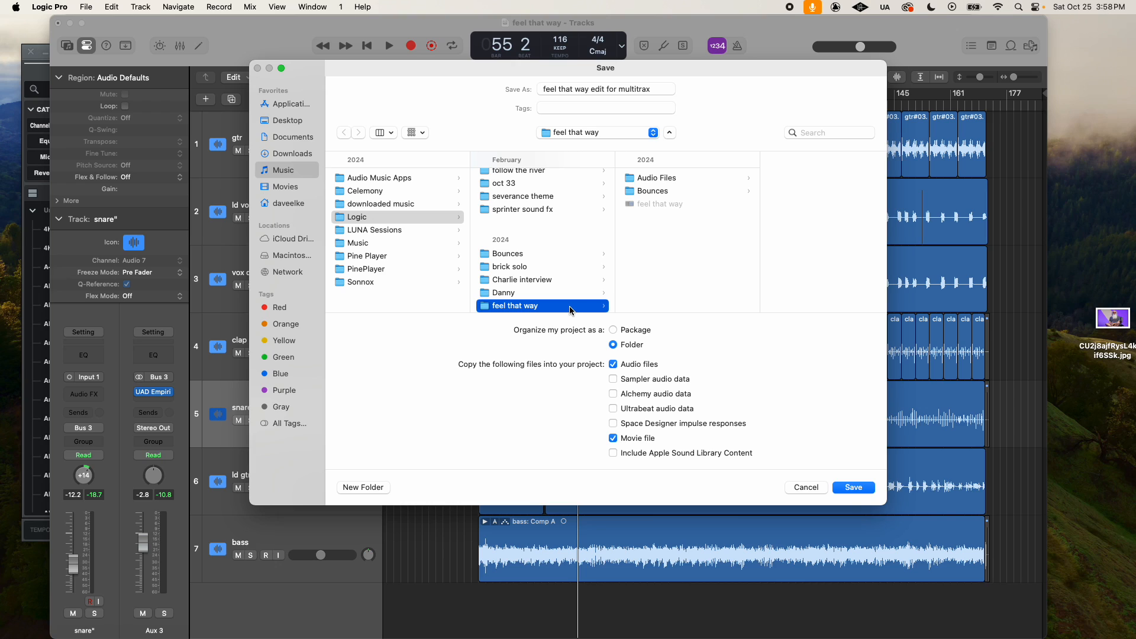
click(653, 192)
click(523, 308)
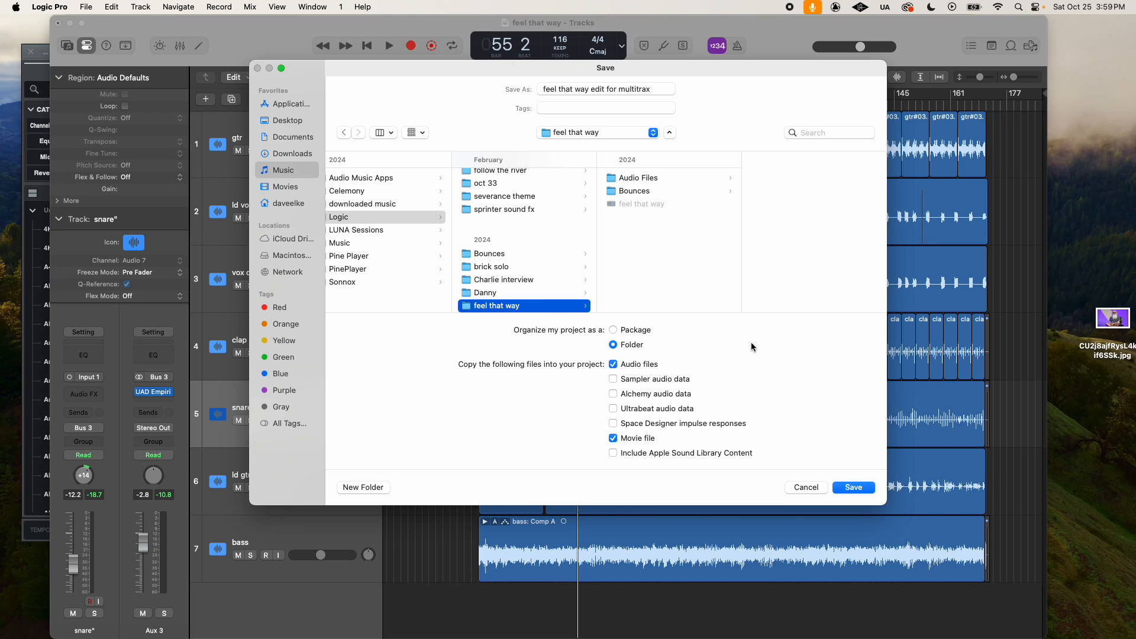
click(851, 487)
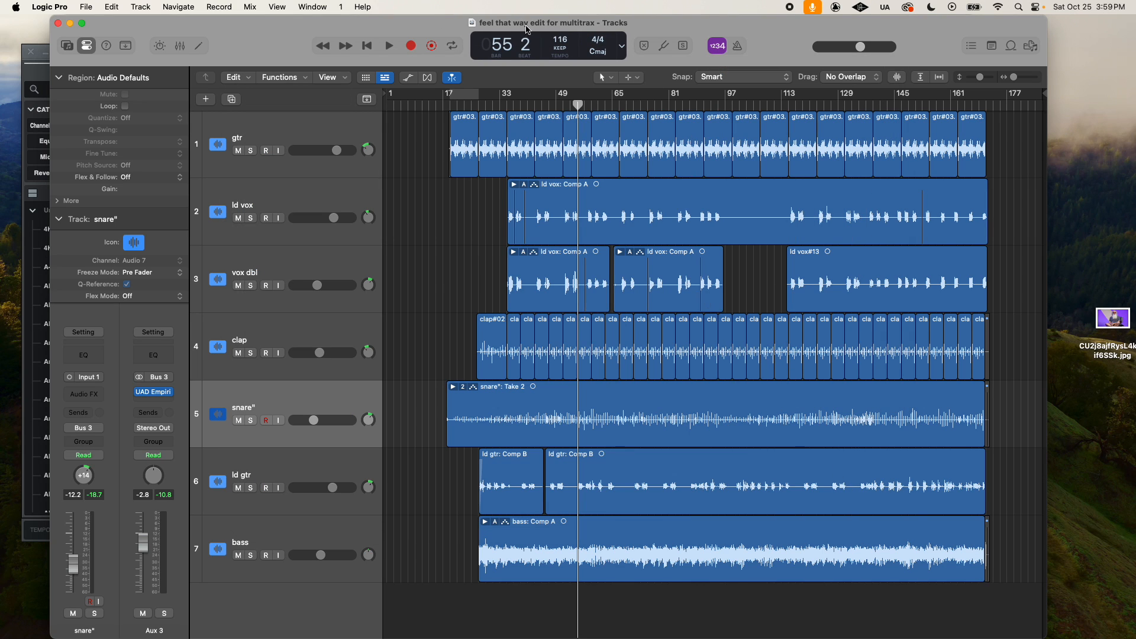
Check where the new project copy is stored in Finder, and close the Finder window
super+click(570, 28)
click(565, 36)
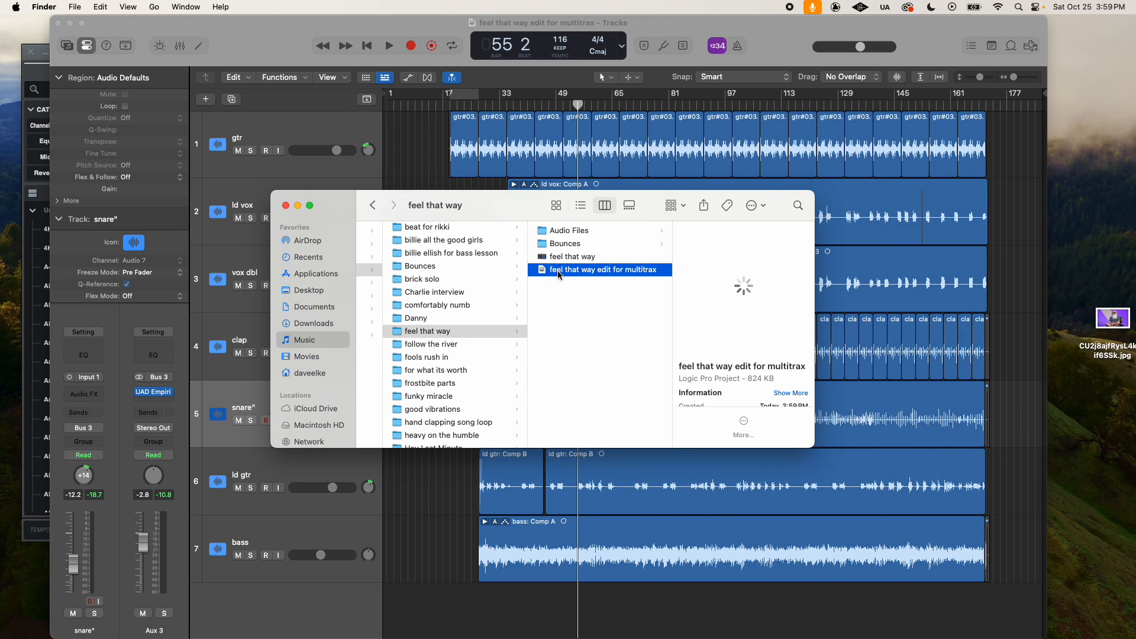
key(super+w)
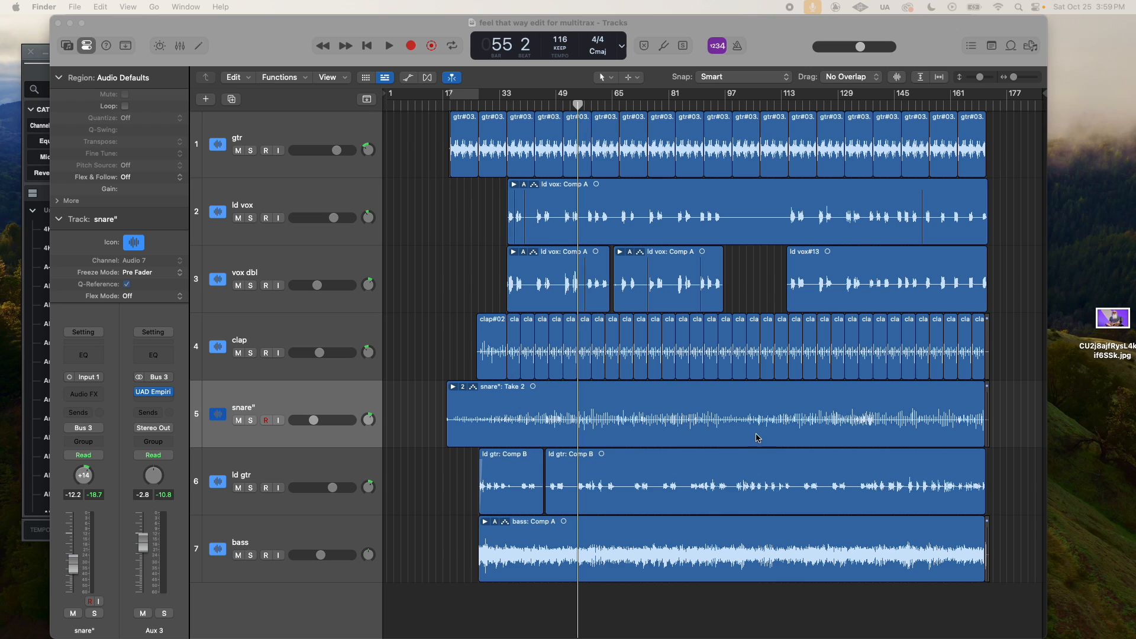
Look through the takes on the snare track and flatten its take folder to Take 2
click(454, 388)
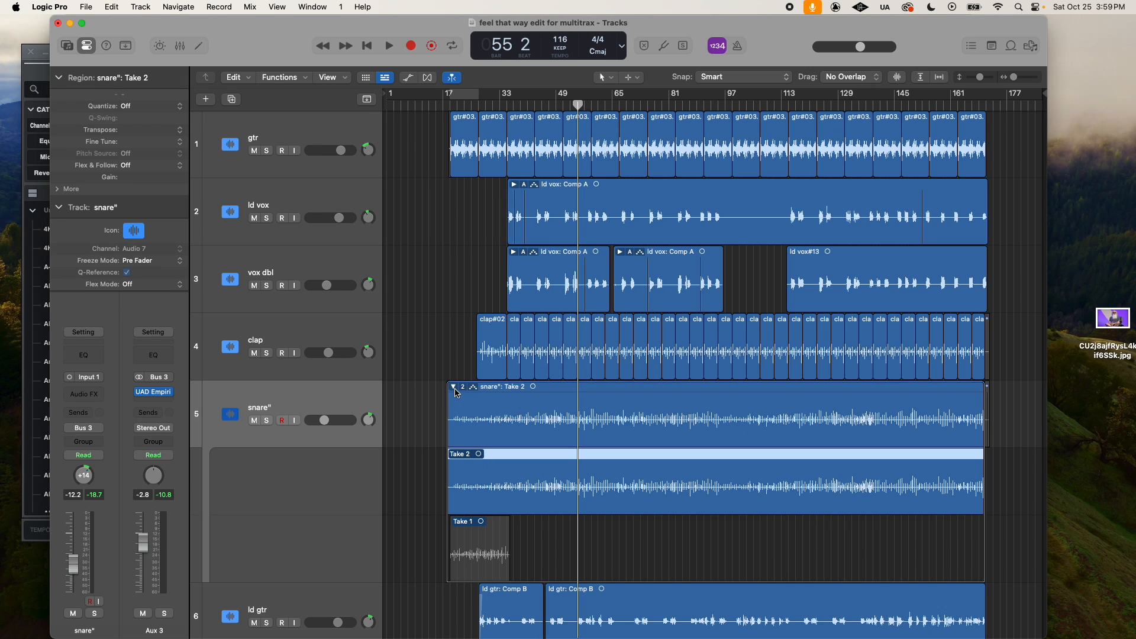
click(454, 387)
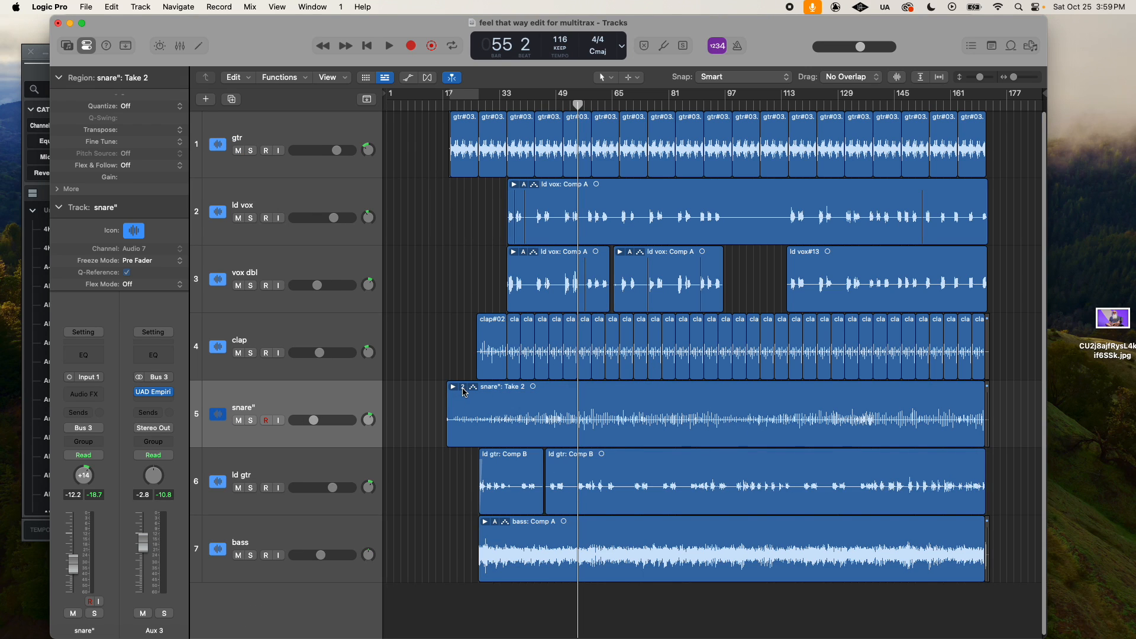
click(465, 393)
click(472, 459)
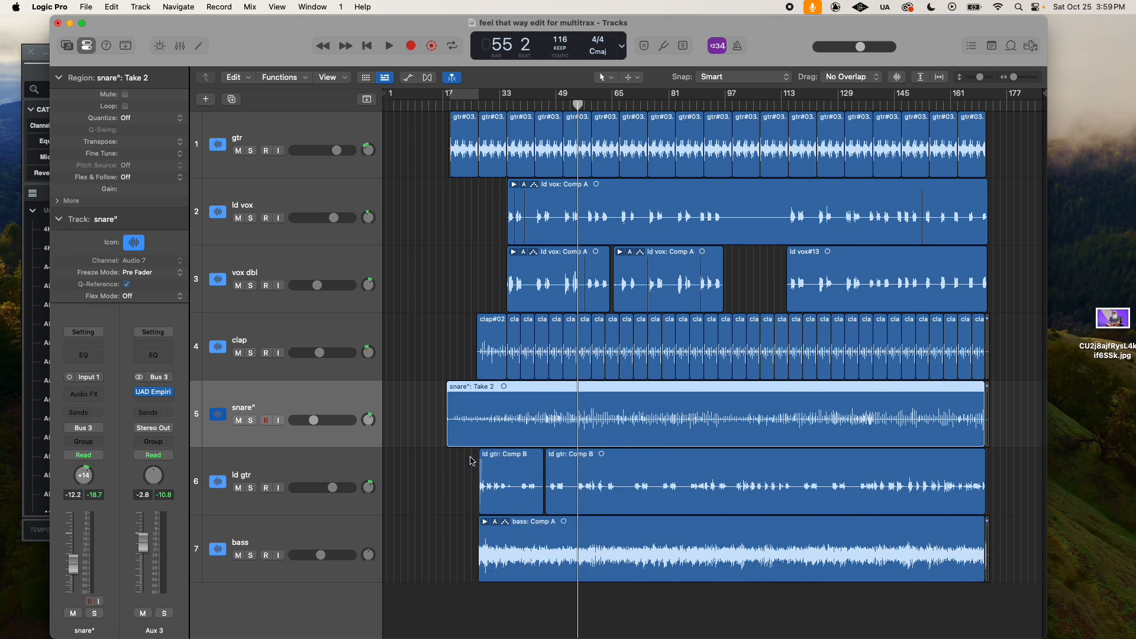
Flatten the two Comp A take folders on the vox dbl track
drag(476, 256, 623, 268)
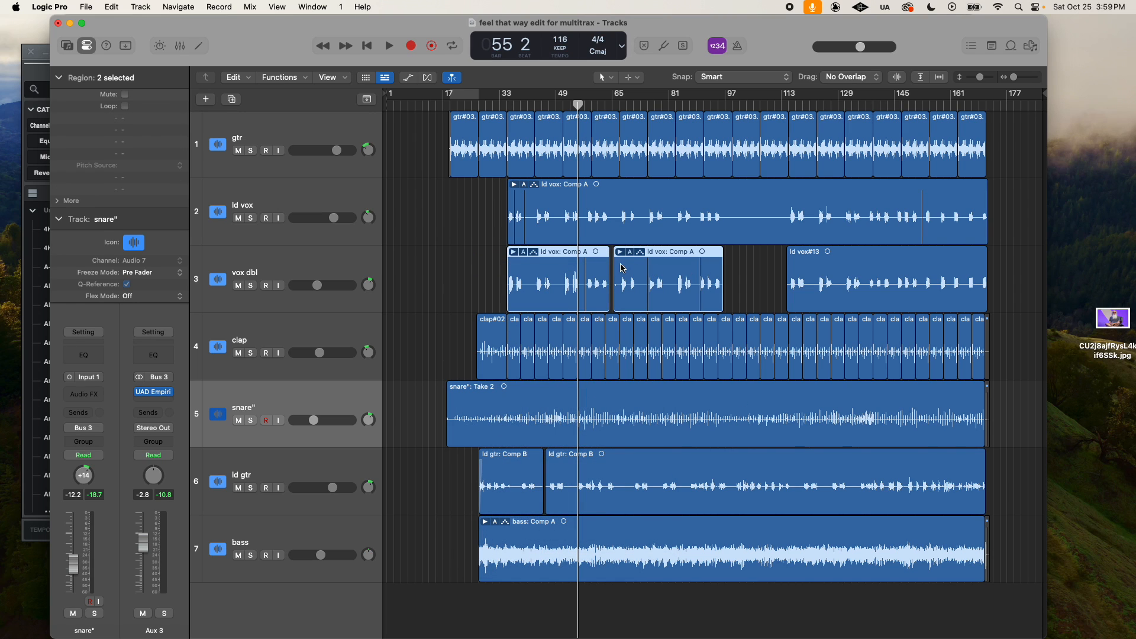
click(517, 255)
click(515, 254)
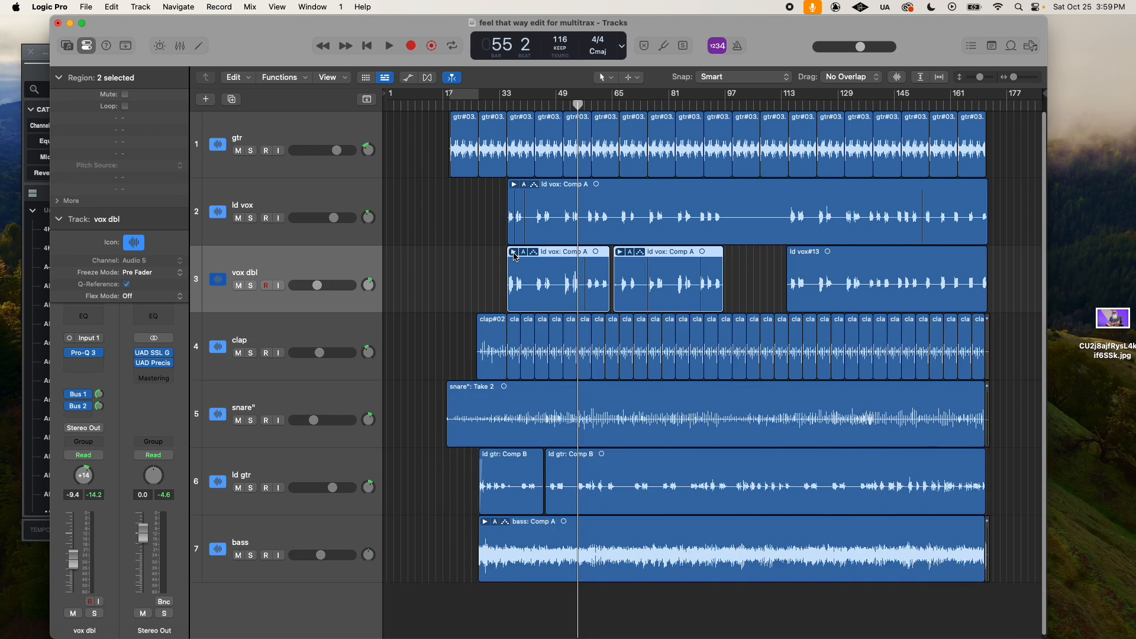
click(524, 255)
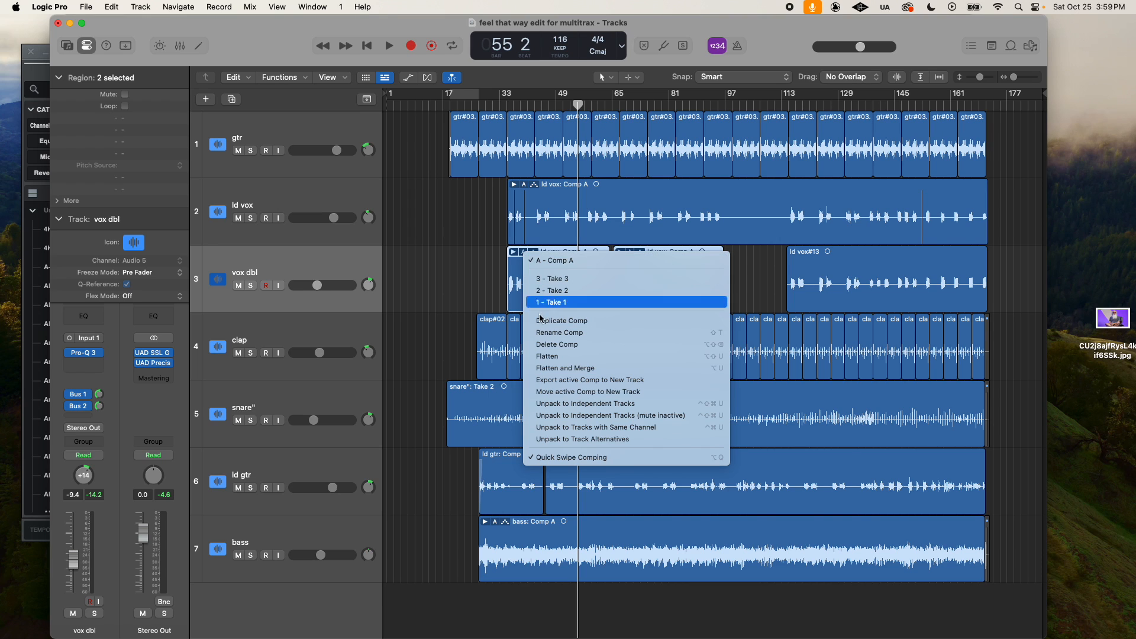
click(552, 354)
Delete the silent stretch from about bar 56 to bar 58 on the vox dbl track
drag(574, 272, 639, 350)
ctrl+alt+click(636, 348)
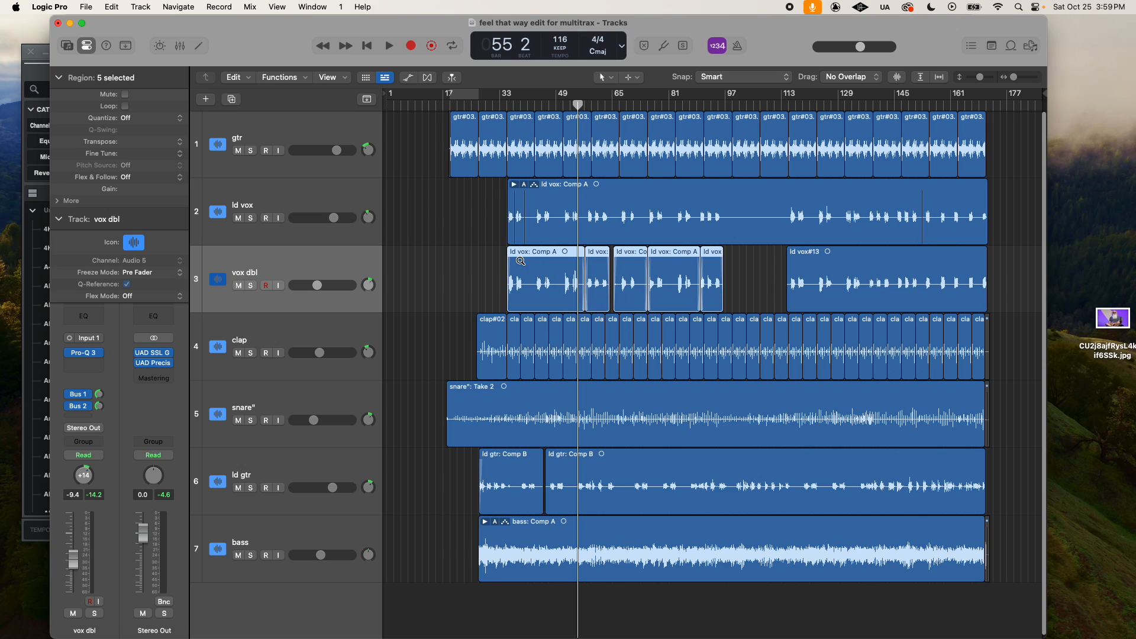
drag(520, 261, 658, 316)
drag(514, 244, 640, 254)
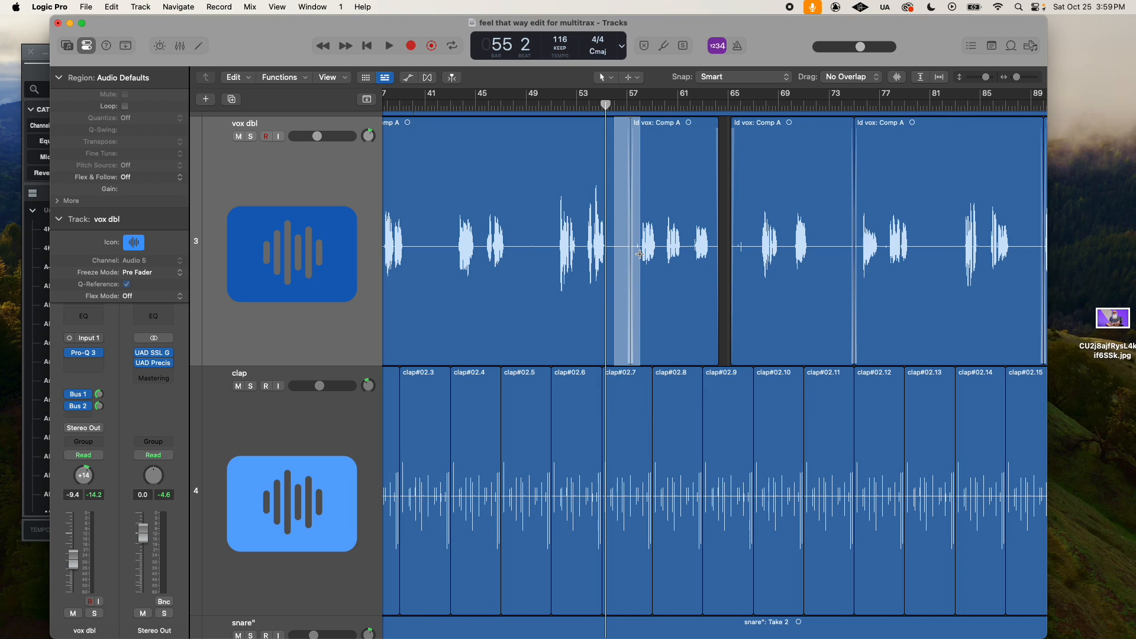
key(Delete)
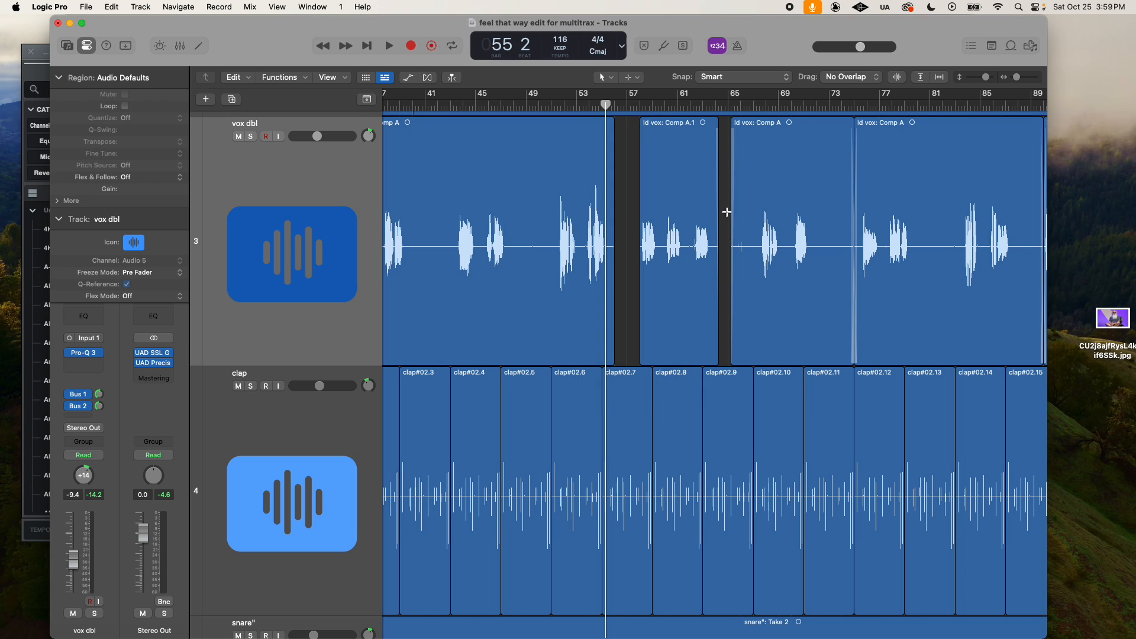
Audition the small noise on the soloed vox dbl track, delete bar 65 to bar 67 beat 3, and clear the solo
click(251, 136)
key(space)
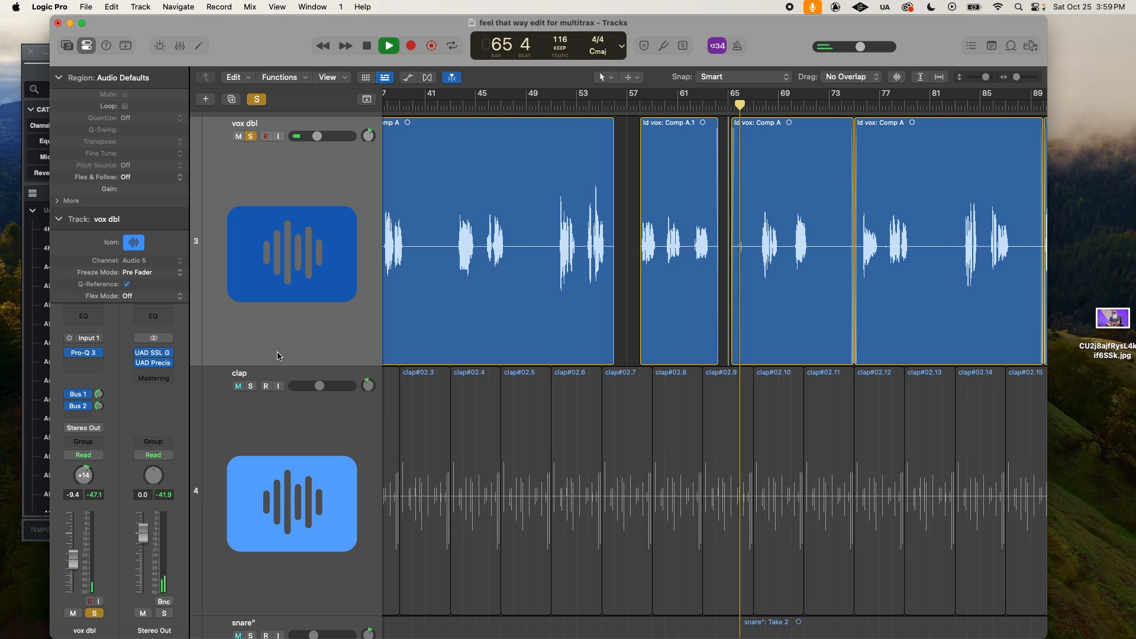
key(space)
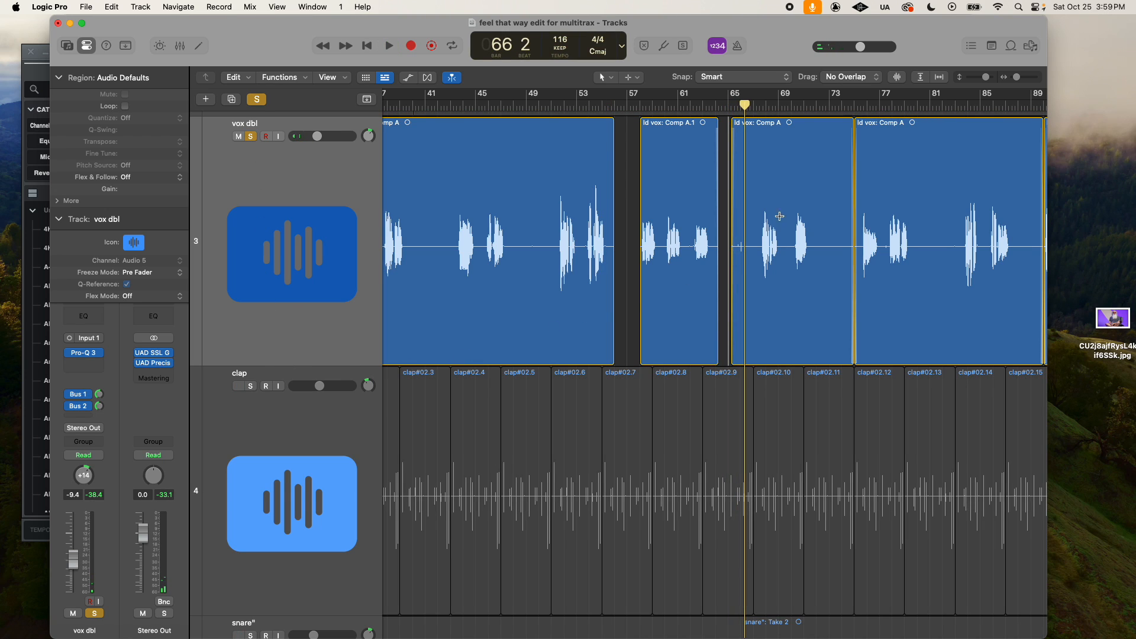
drag(759, 240, 732, 248)
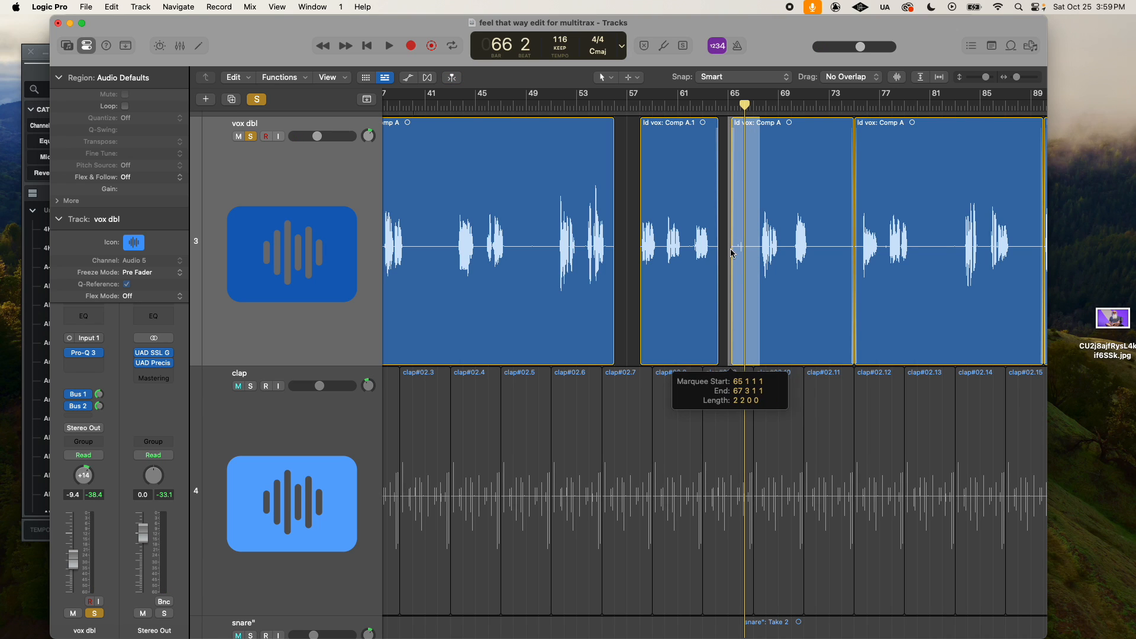
key(Delete)
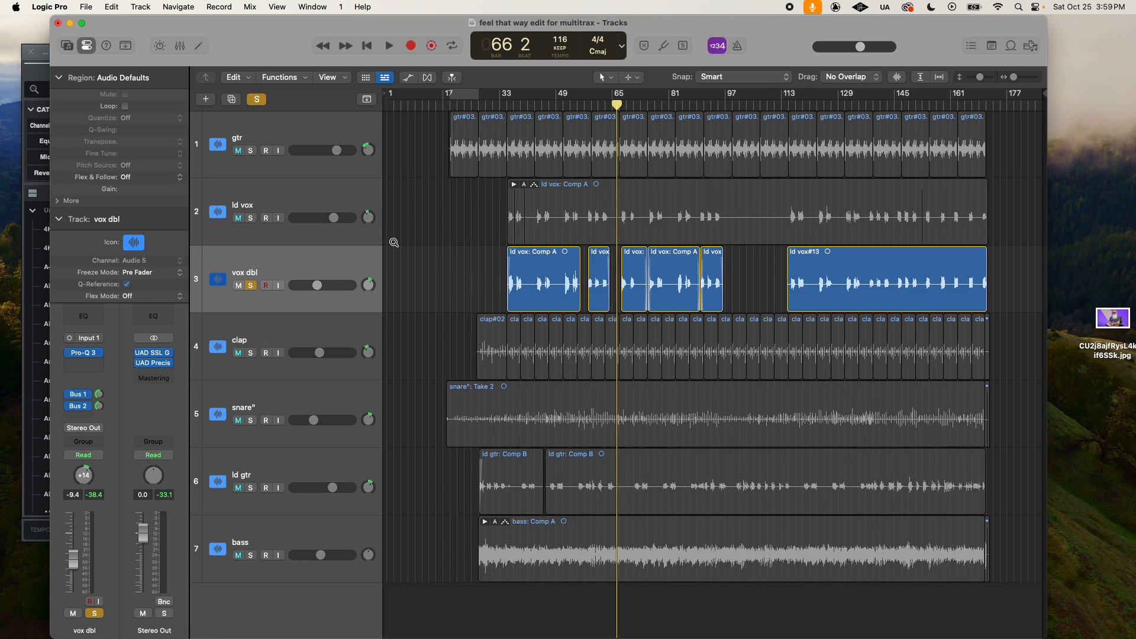
ctrl+alt+click(389, 228)
click(256, 99)
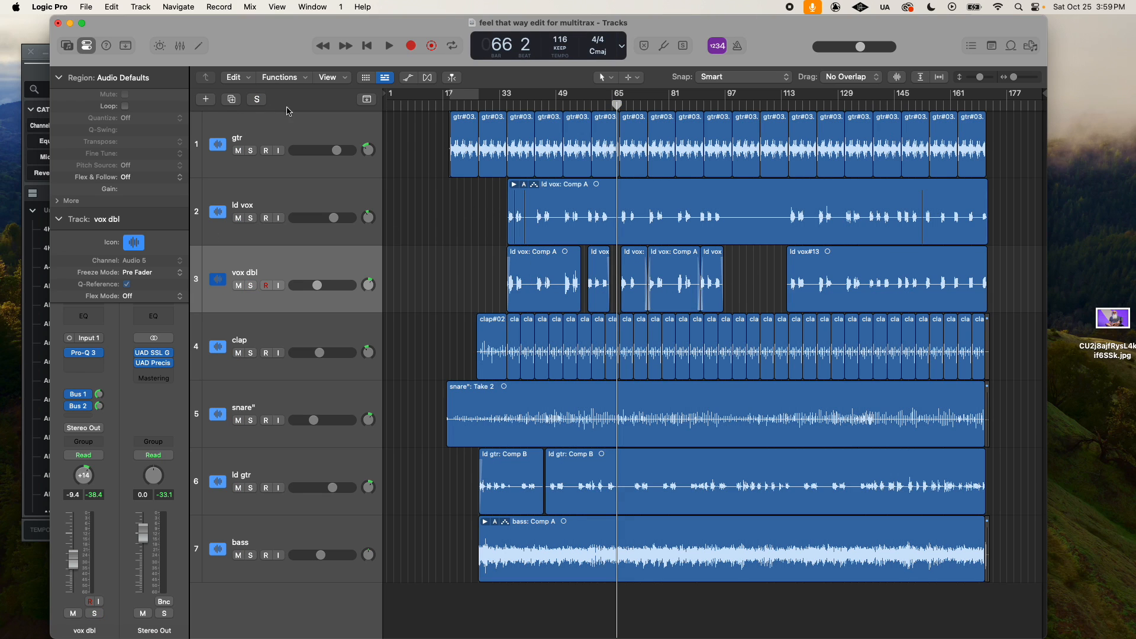
Flatten the Comp A take folder on the ld vox track and delete its silence from bar 96 to bar 115 beat 2
click(522, 186)
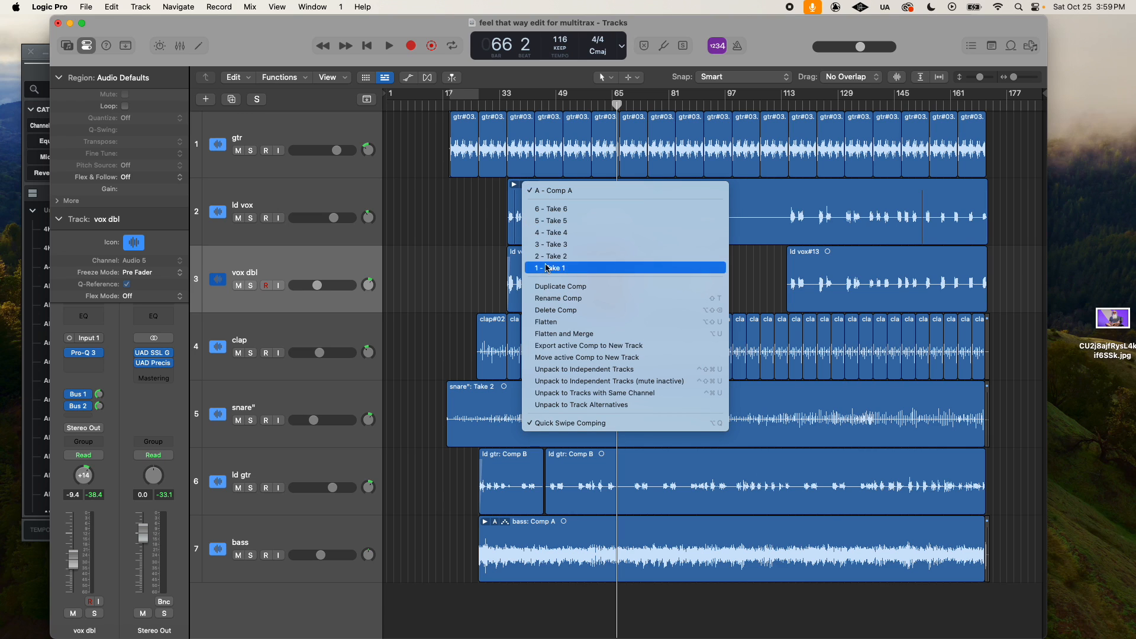
click(545, 323)
drag(698, 195, 847, 271)
drag(499, 238, 791, 281)
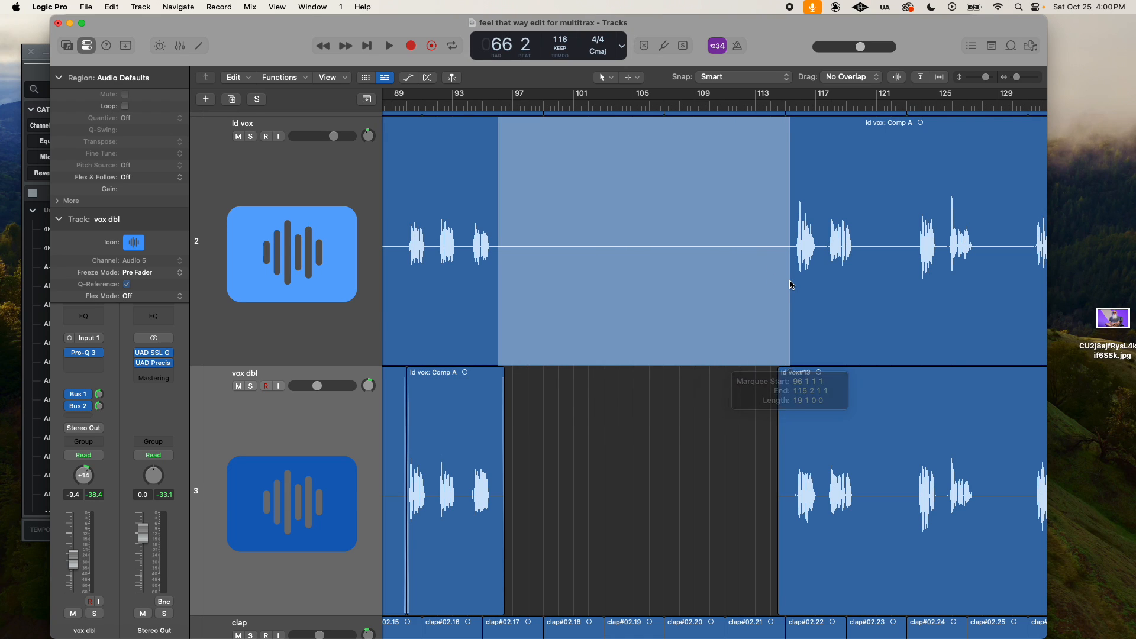
key(Delete)
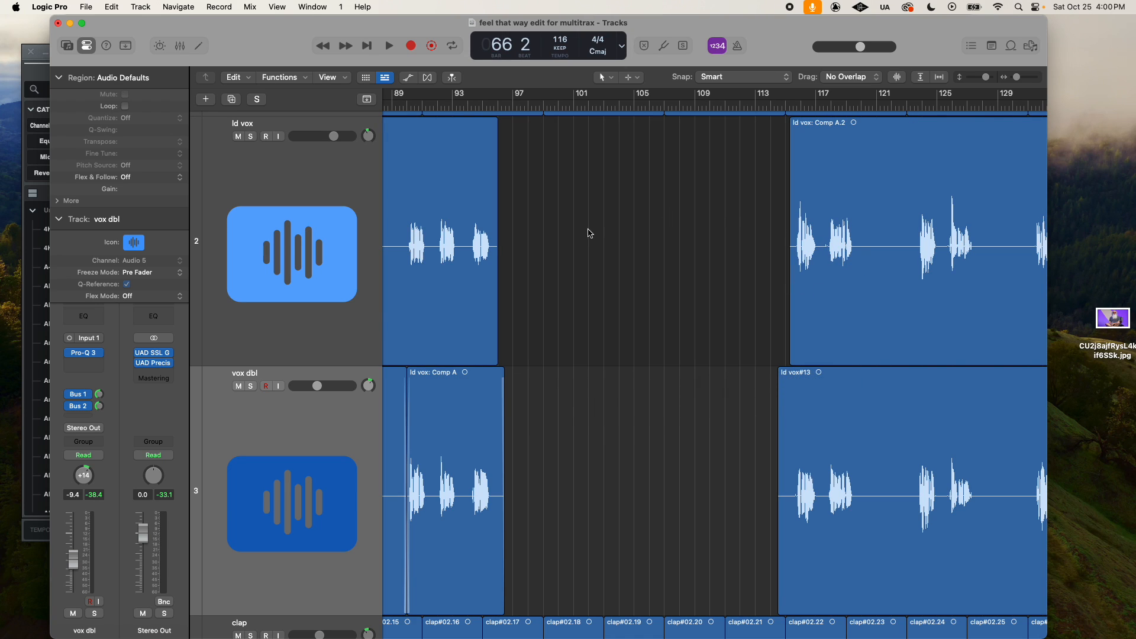
ctrl+alt+click(571, 248)
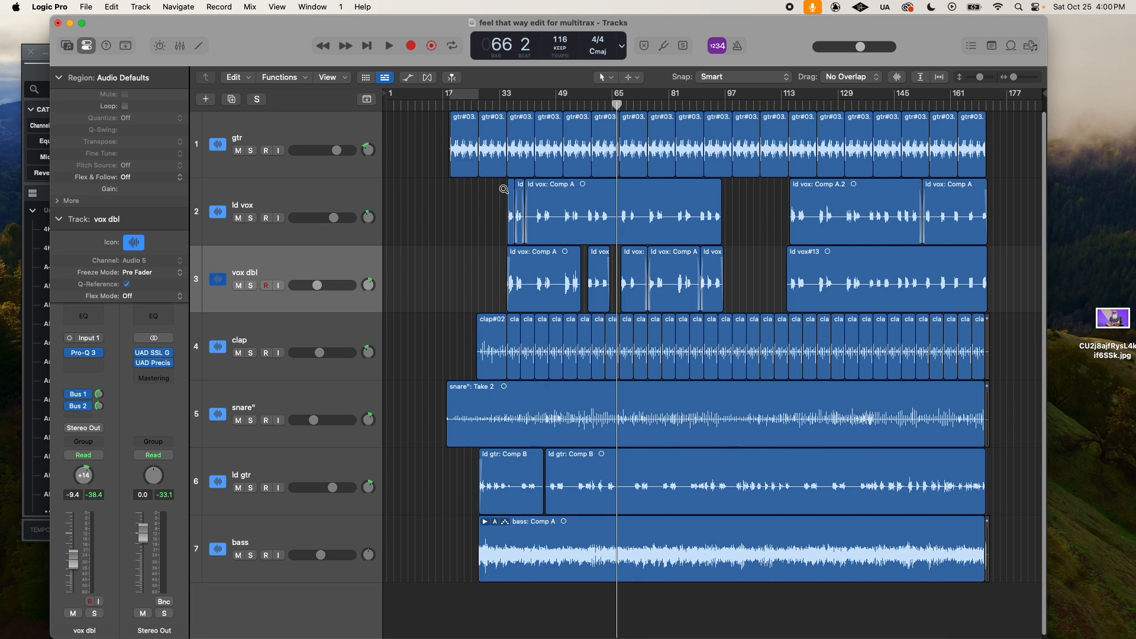
Audition the ld vox gap from about bar 64 to bar 67 beat 3 in solo, delete it, and clear the solo
drag(492, 182, 817, 292)
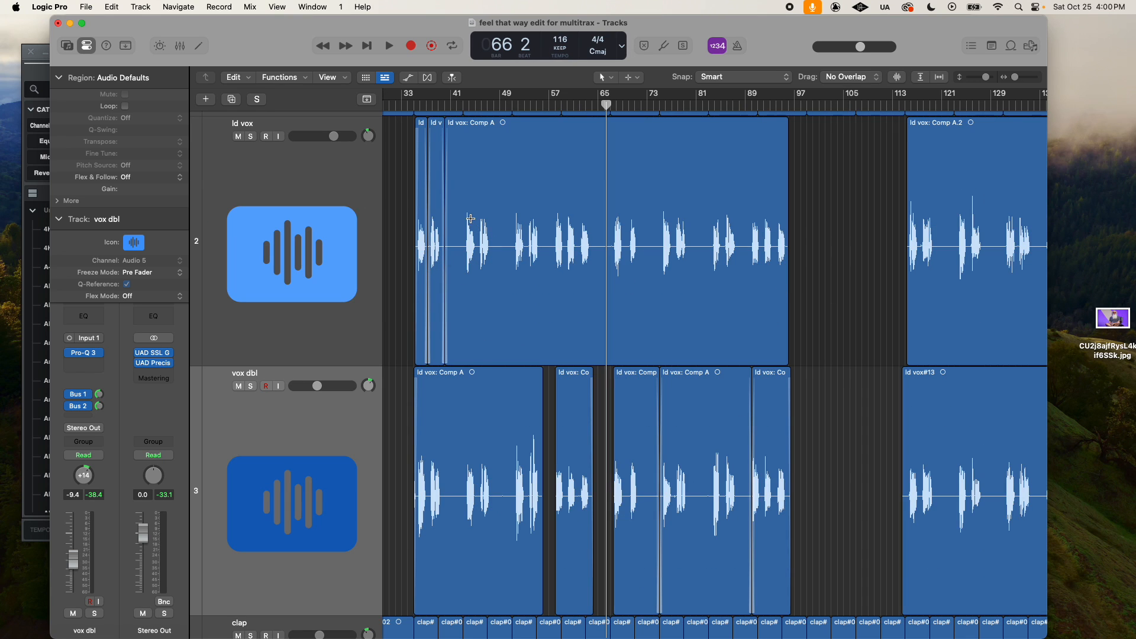
key(super+Right)
key(super+Right)
key(super+Right)
key(super+Right)
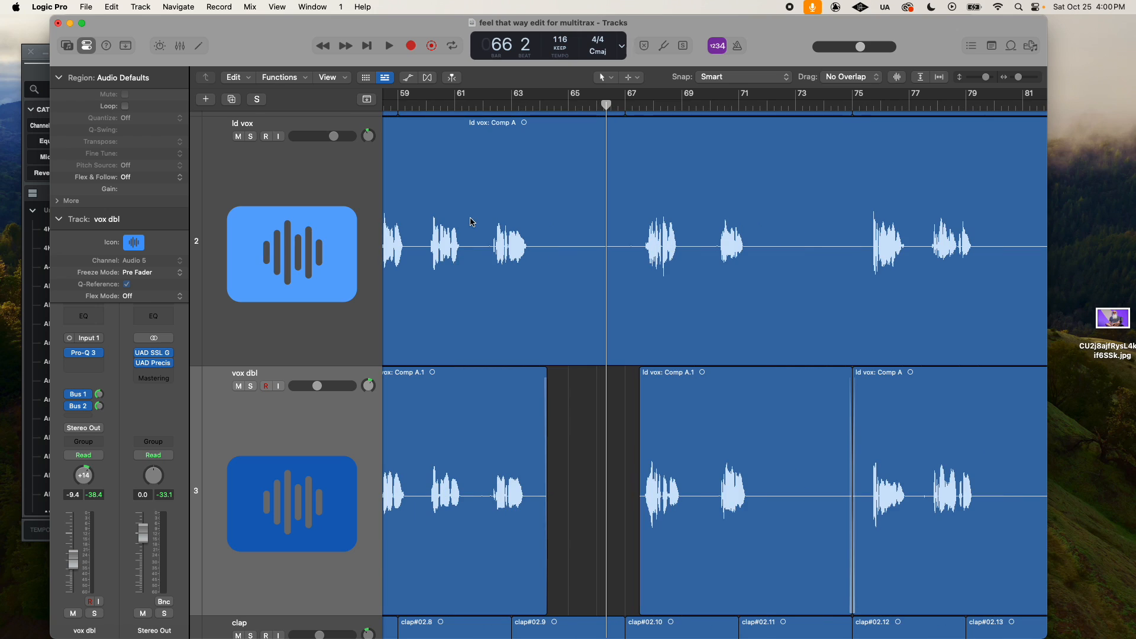
drag(536, 243, 639, 268)
key(space)
key(space)
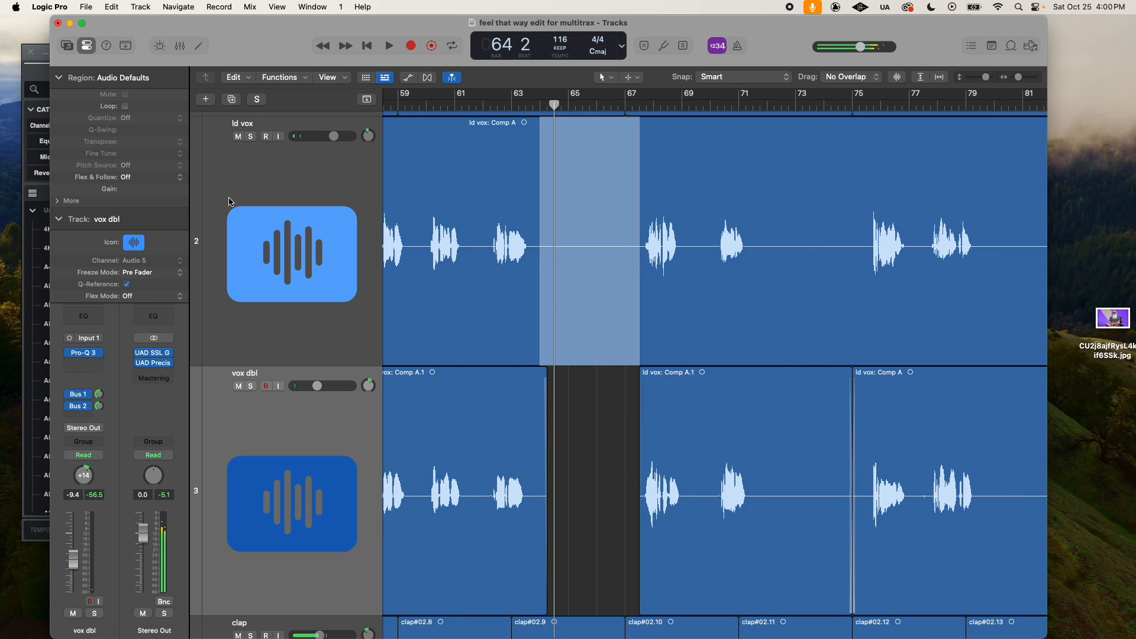
click(250, 136)
key(space)
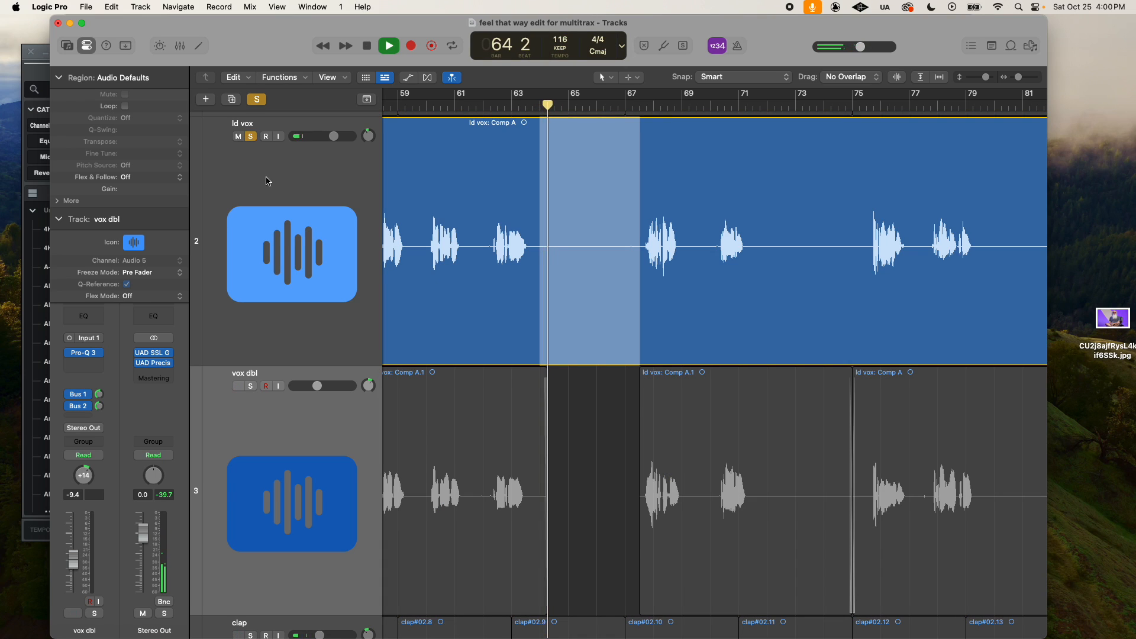
key(space)
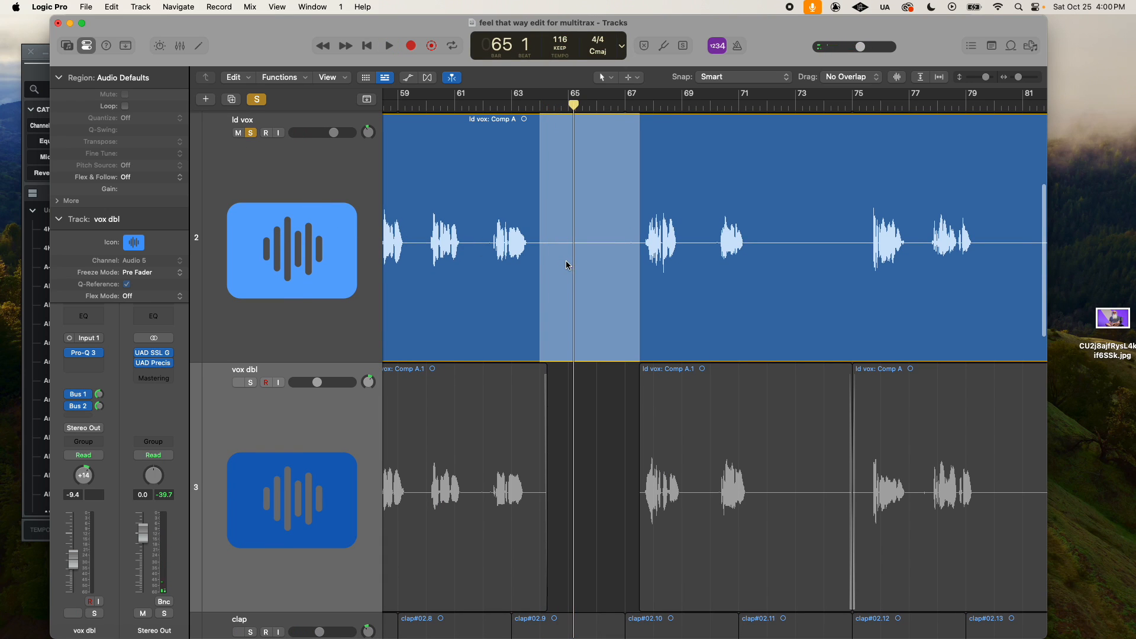
key(Delete)
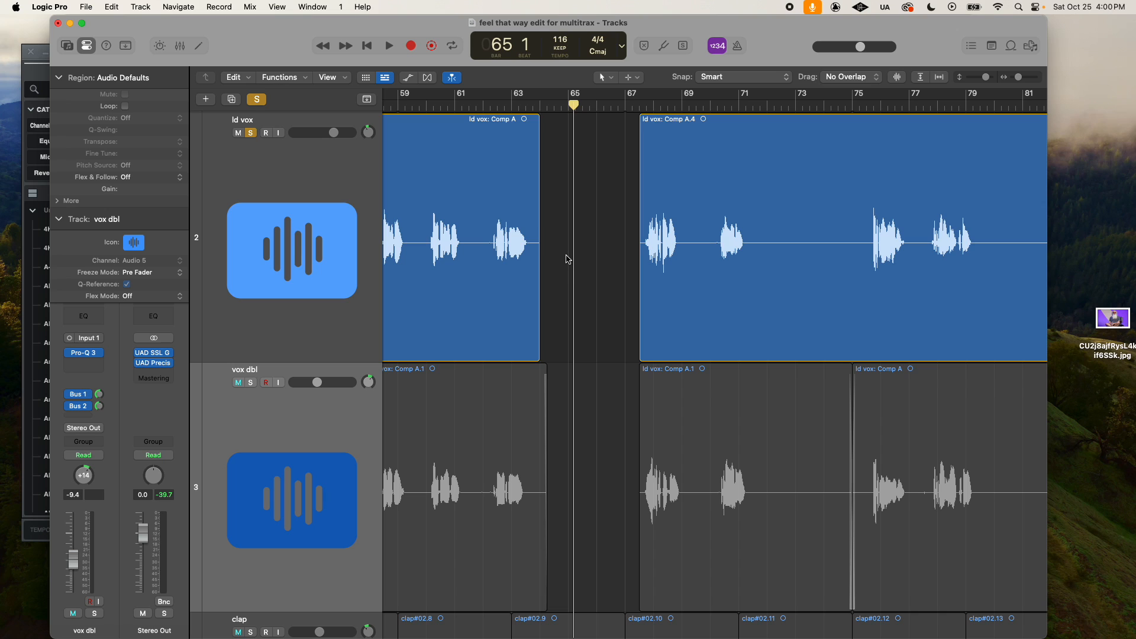
ctrl+alt+click(569, 258)
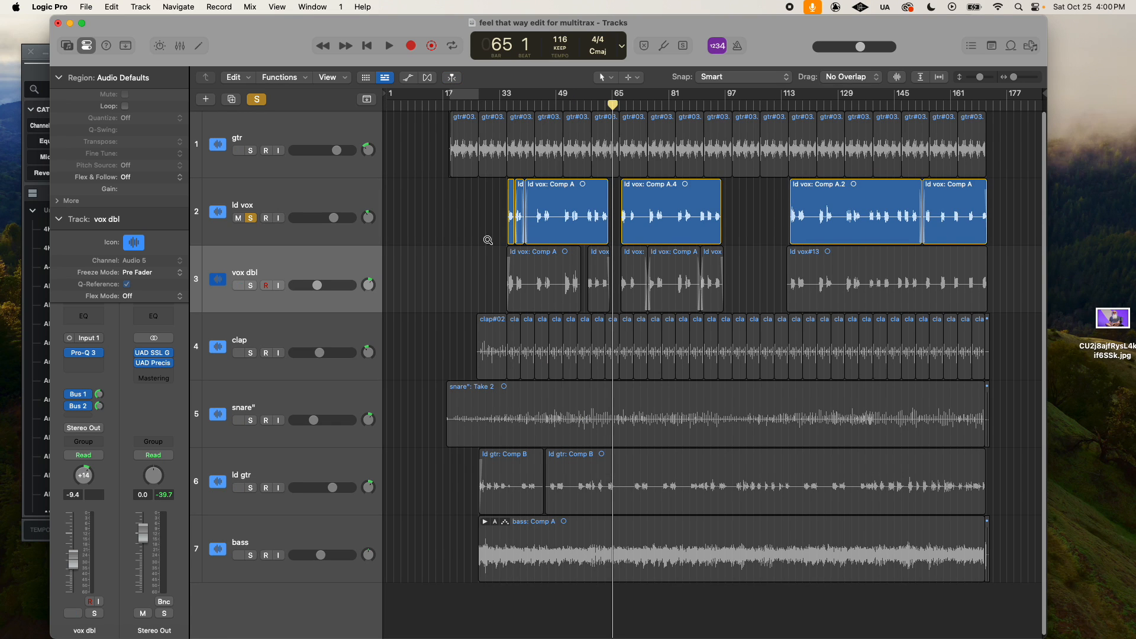
click(257, 99)
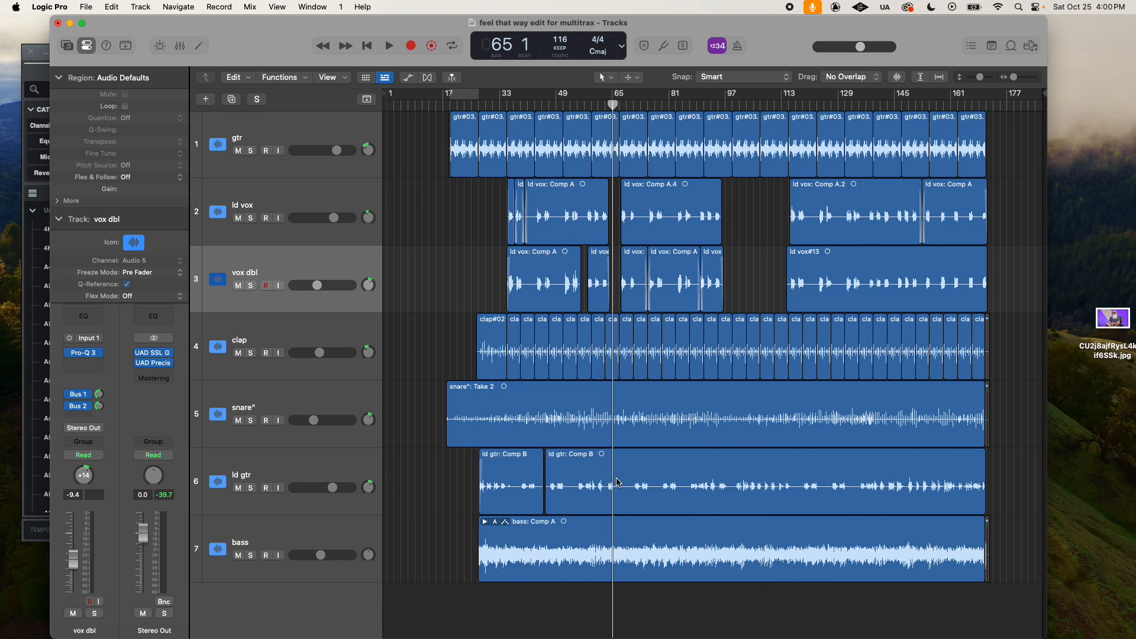
Solo the ld gtr track and listen to the quiet gap after bar 65
drag(584, 451, 777, 560)
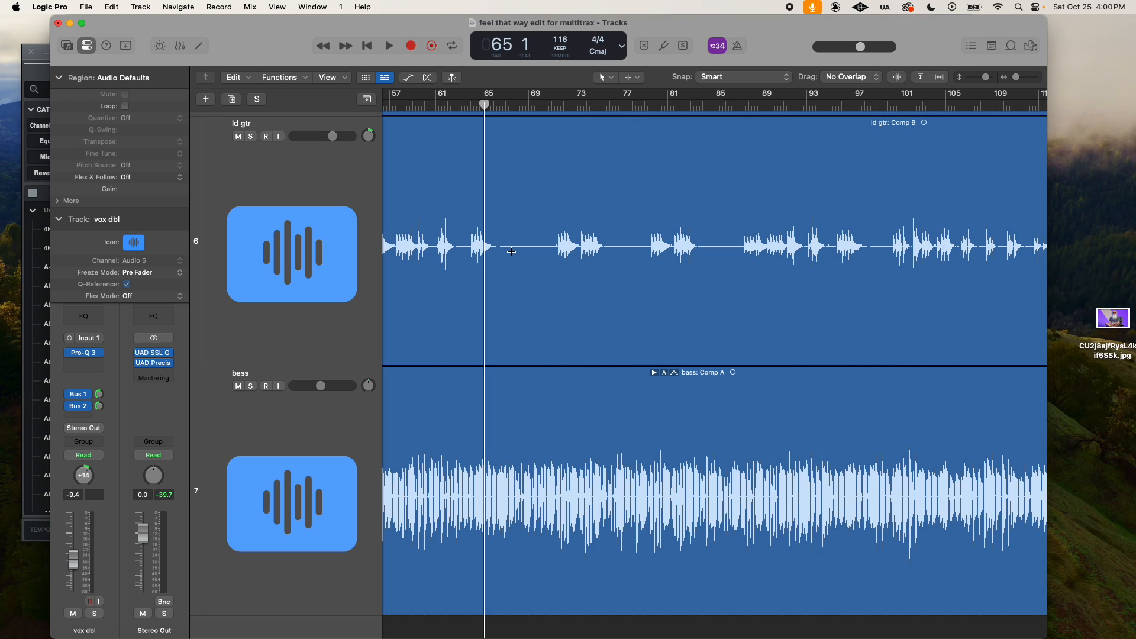
click(251, 139)
key(space)
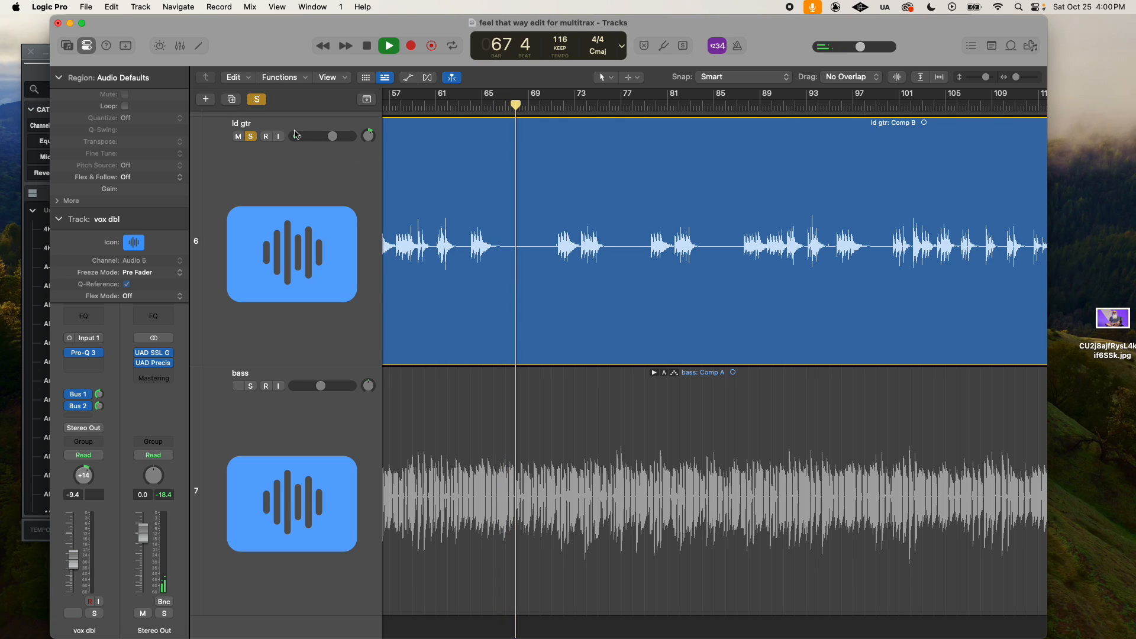
key(space)
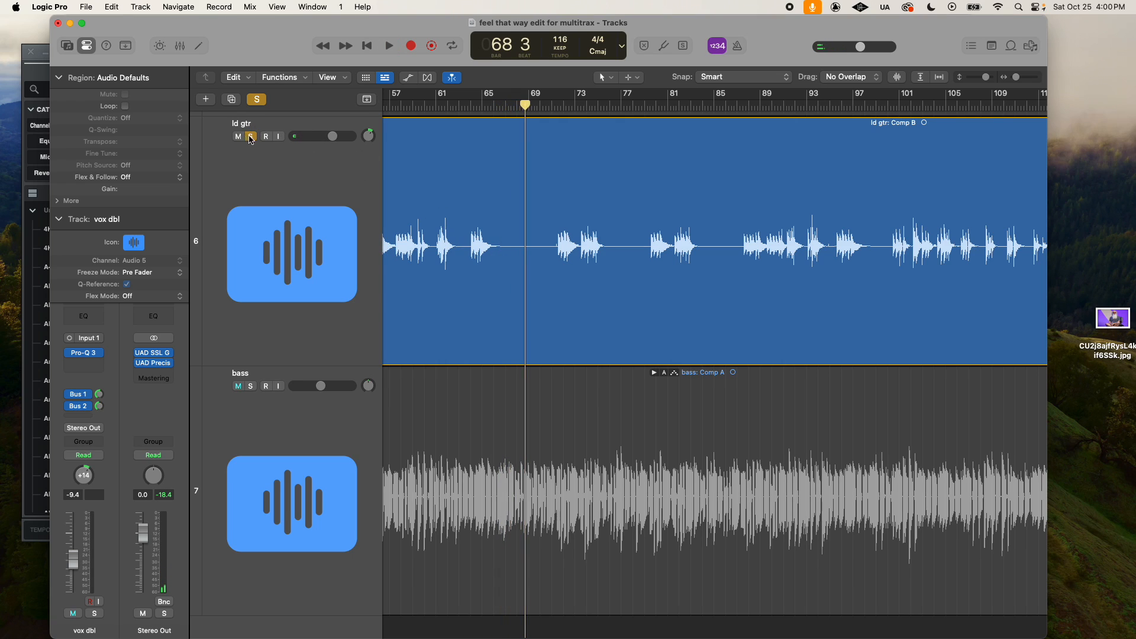
Unsolo ld gtr, split its region at bar 66 beat 4, and trim the later part's start to about bar 71
click(249, 137)
click(478, 106)
key(space)
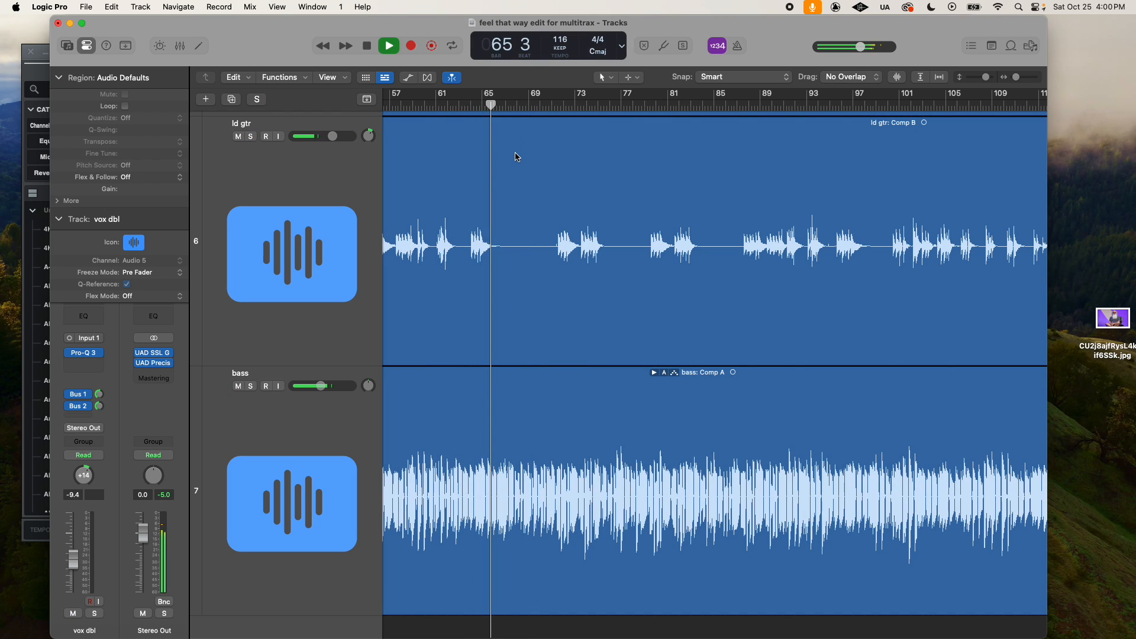
key(space)
click(521, 270)
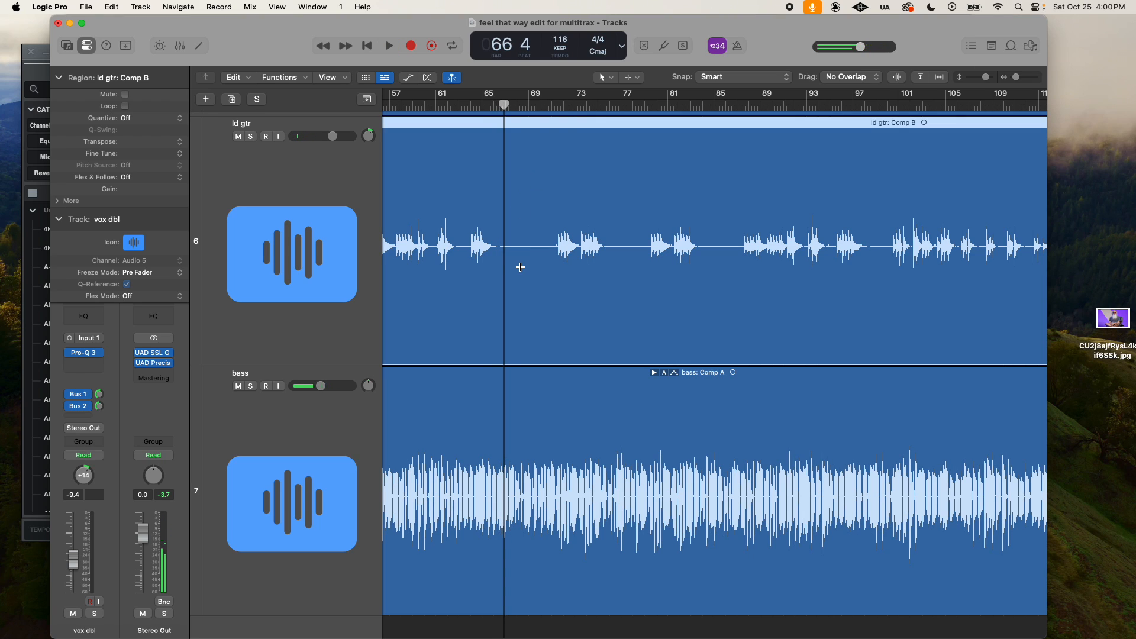
key(super+t)
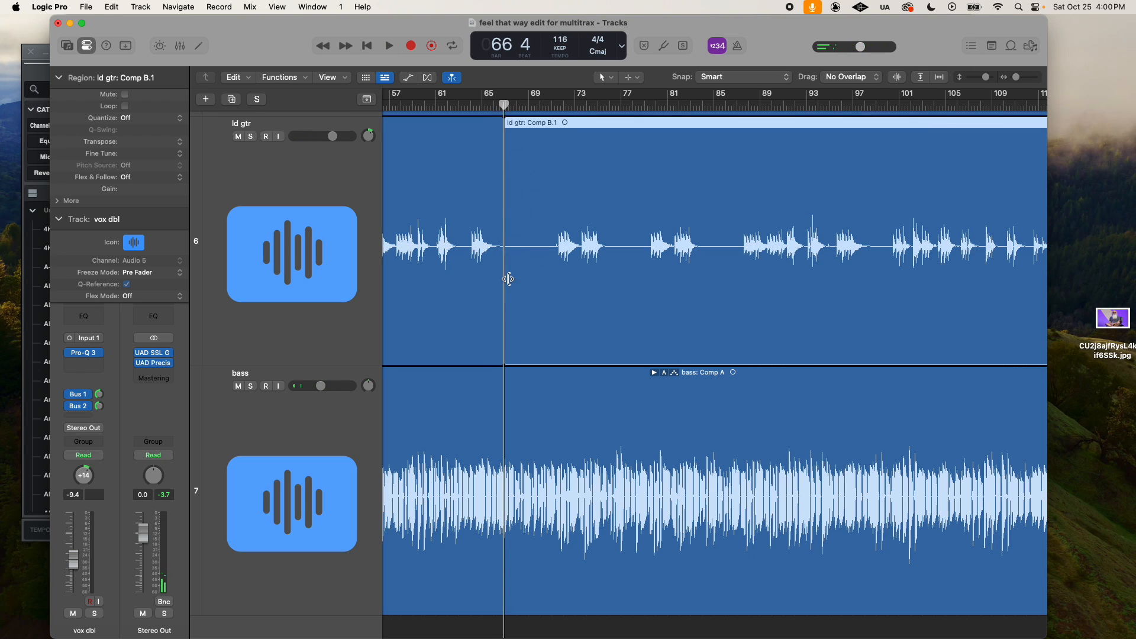
drag(514, 278, 561, 288)
Add a fade-out to the ld gtr region before the gap, running from about bar 65 to its end
click(523, 189)
key(t)
key(a)
drag(486, 136, 514, 152)
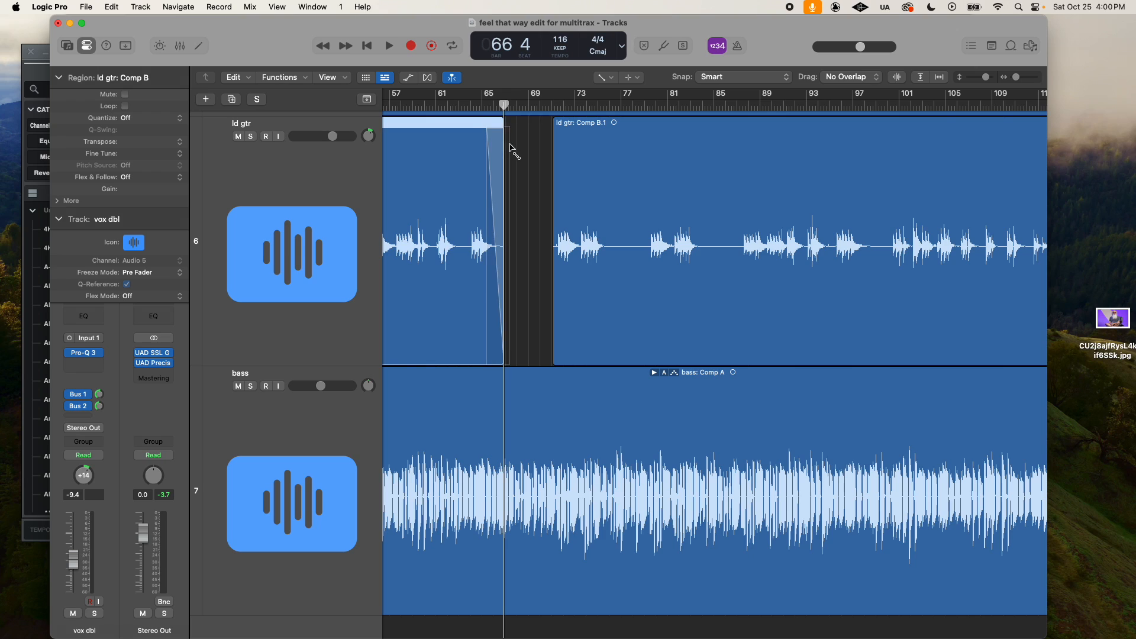
Audition the ld gtr fade-out from about bar 64, soloing the track briefly and then clearing the solo
click(476, 105)
key(space)
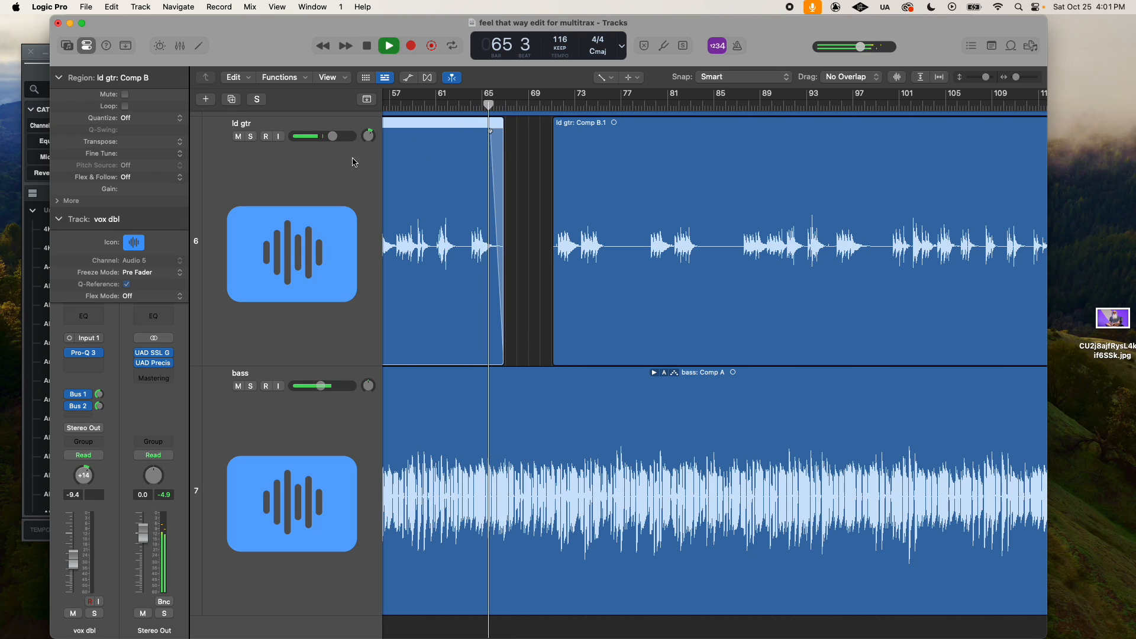
click(252, 137)
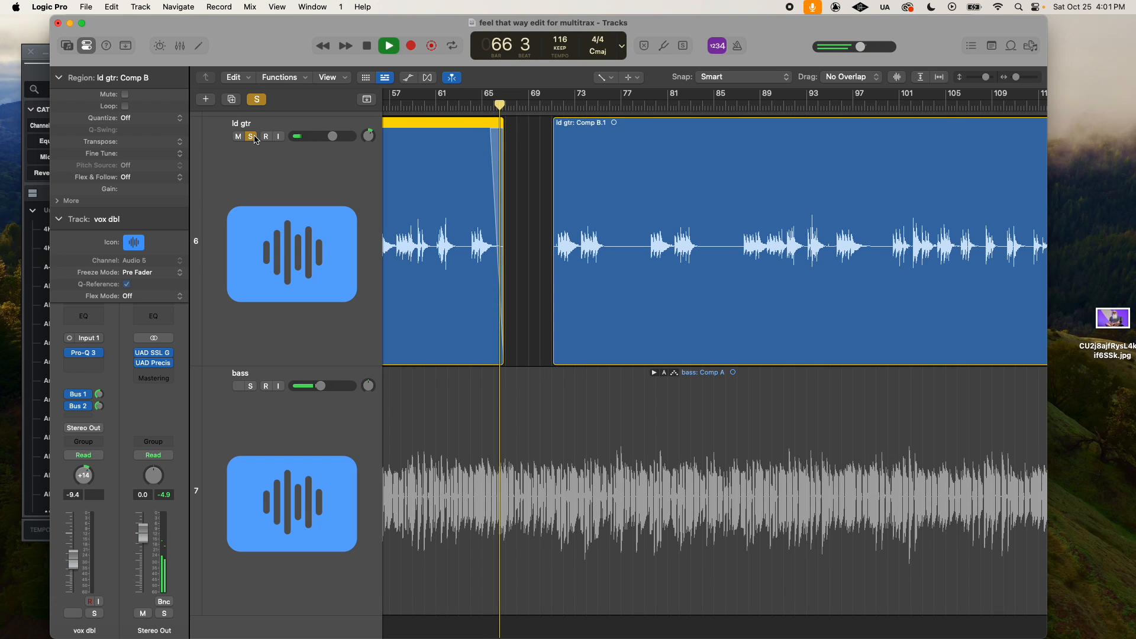
click(250, 137)
key(space)
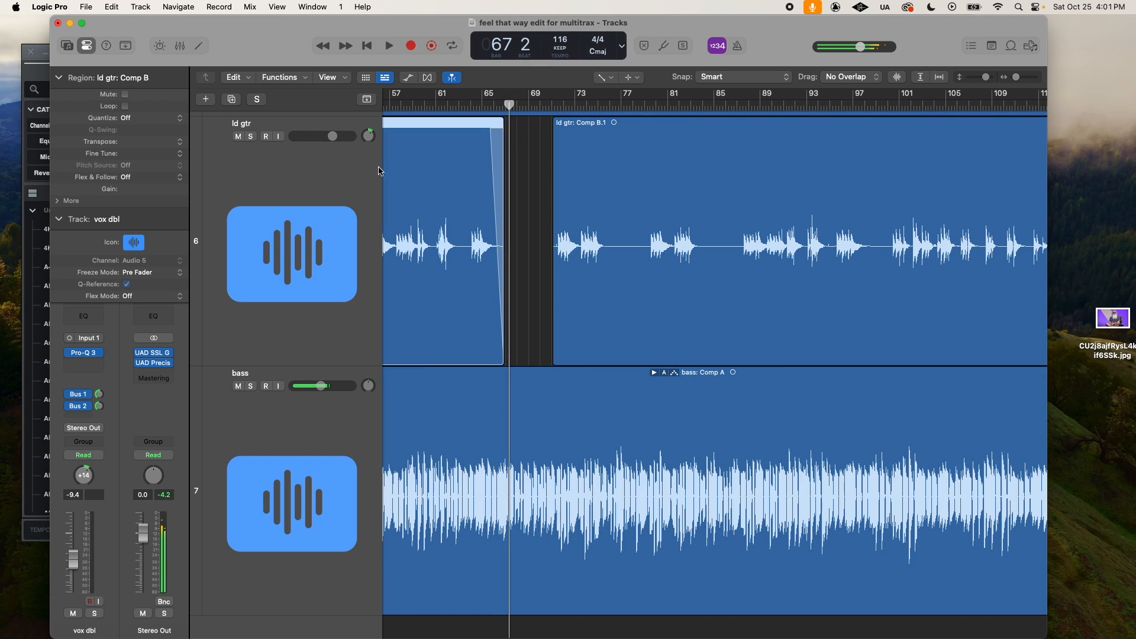
Flatten the Comp A take folder on the bass track
ctrl+alt+click(535, 218)
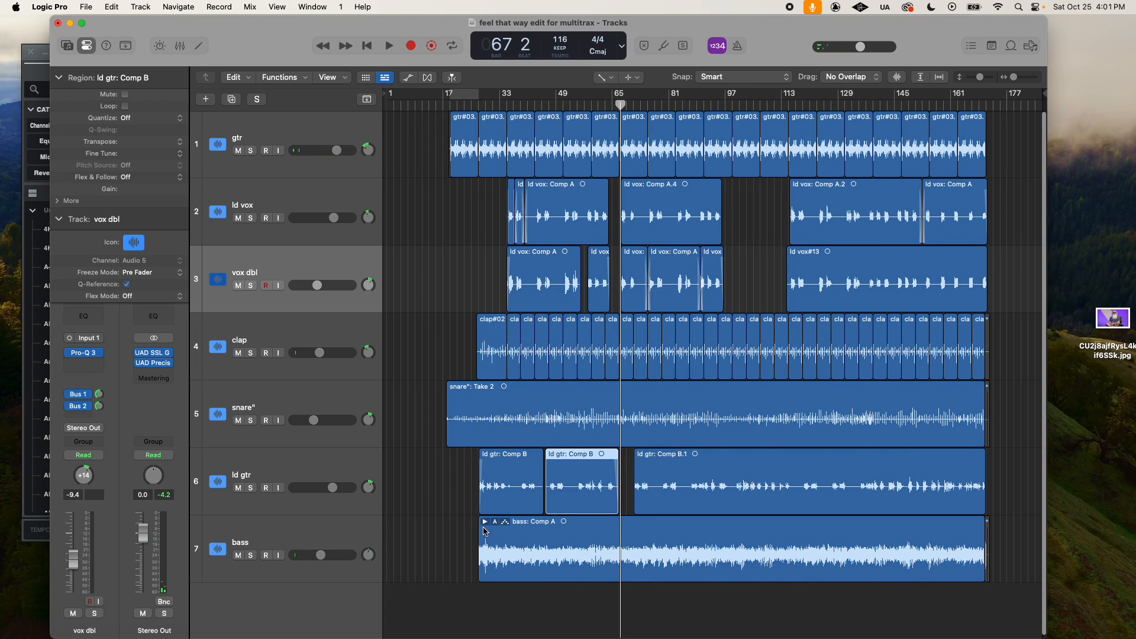
key(t)
key(t)
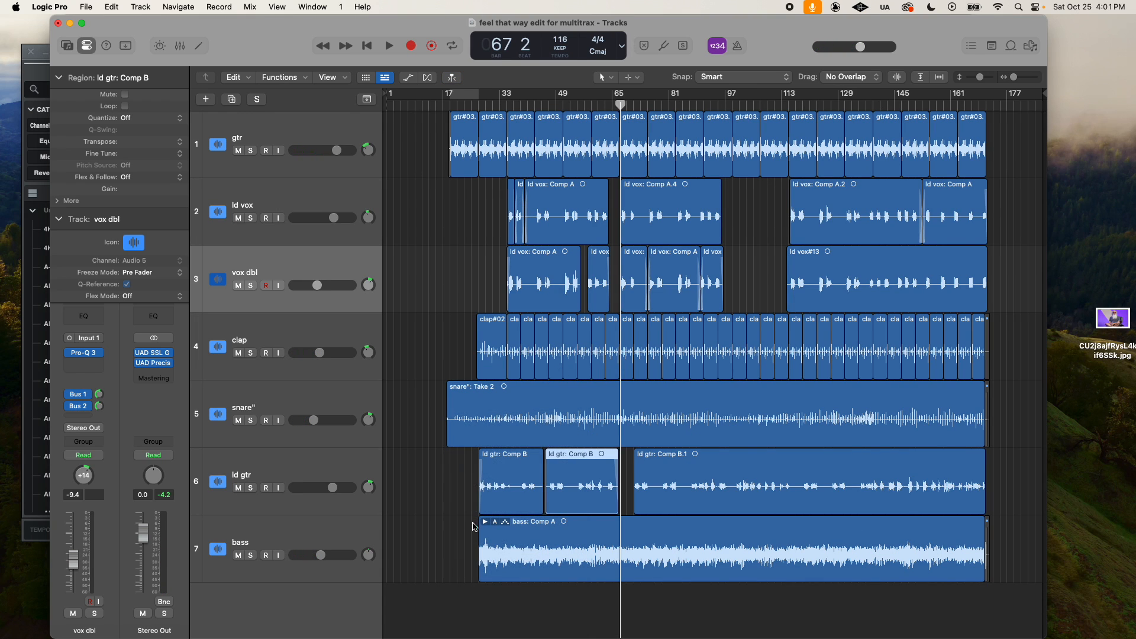
click(485, 522)
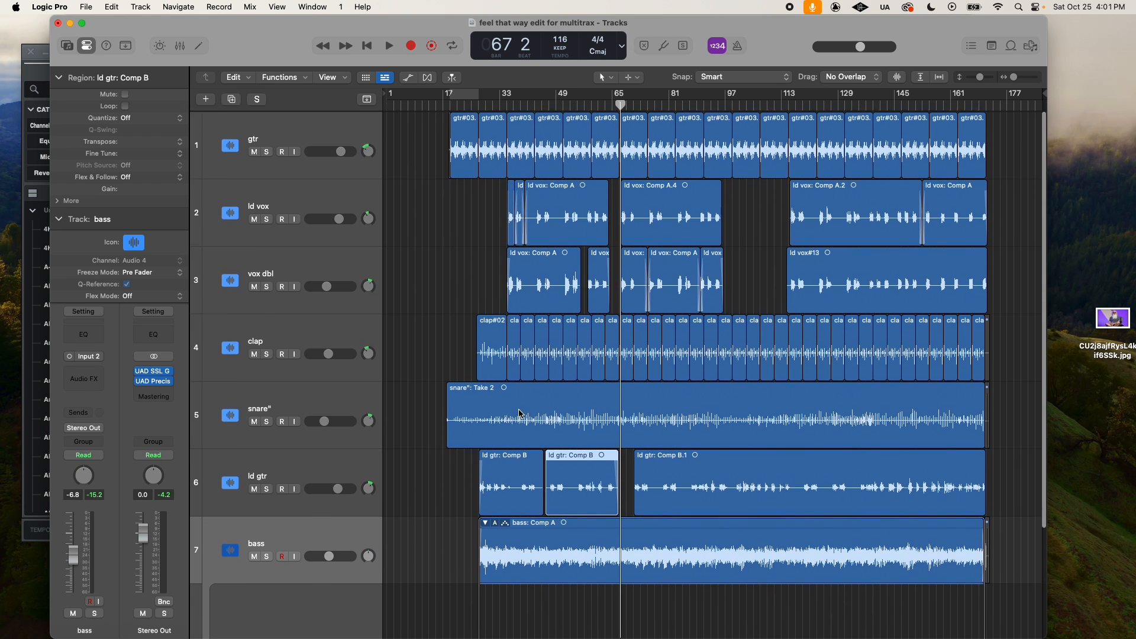
scroll(509, 474, down, 5)
scroll(520, 414, up, 5)
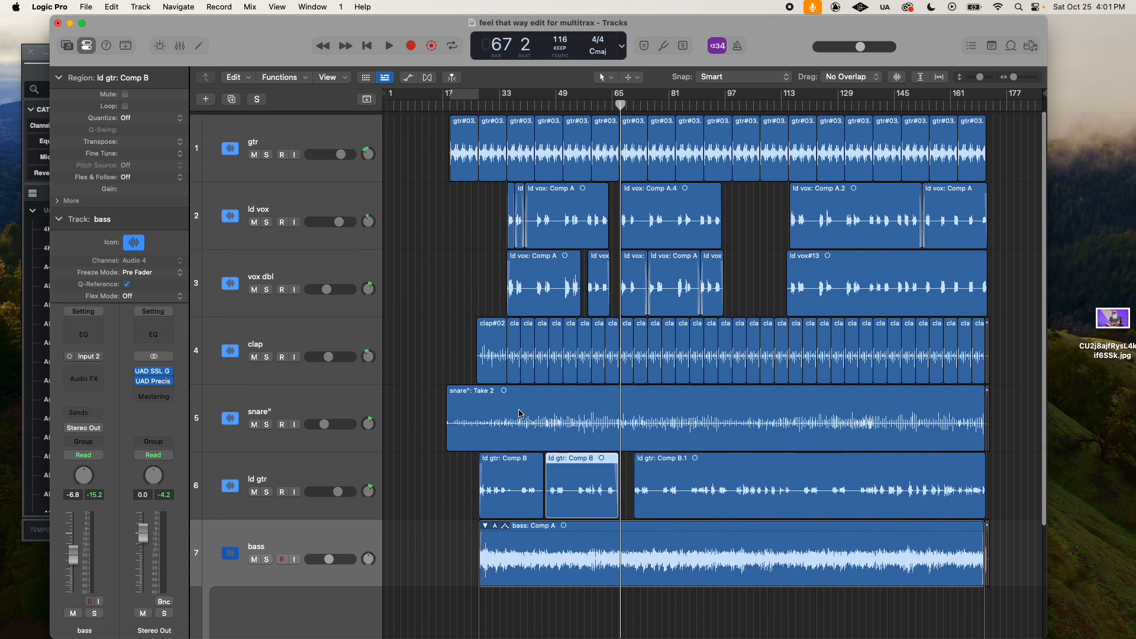
click(495, 523)
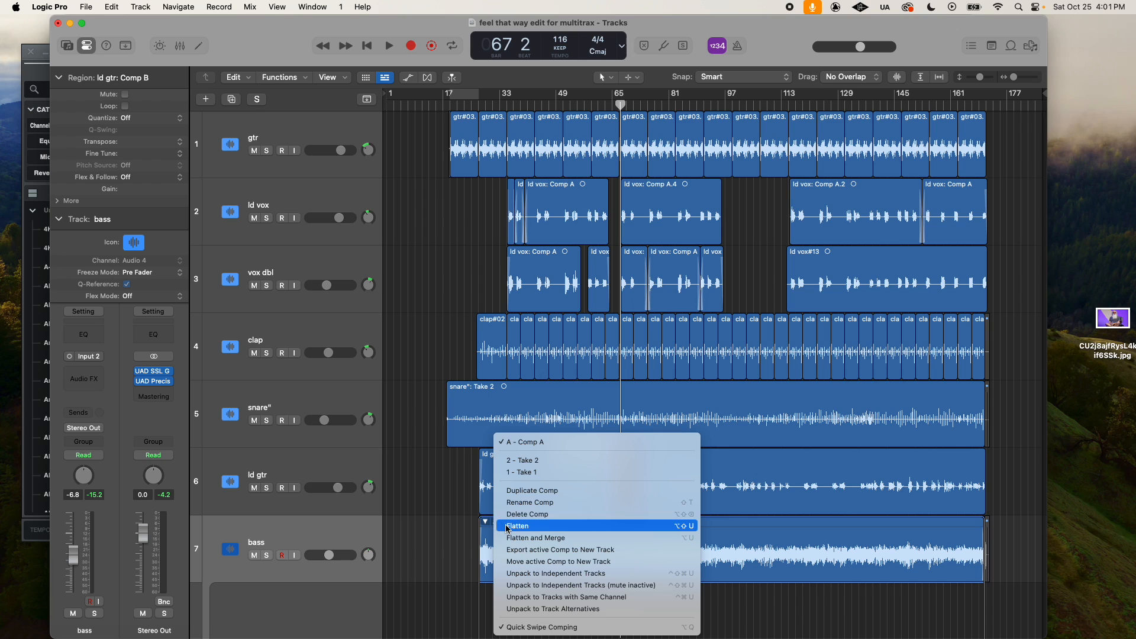
click(509, 524)
click(422, 486)
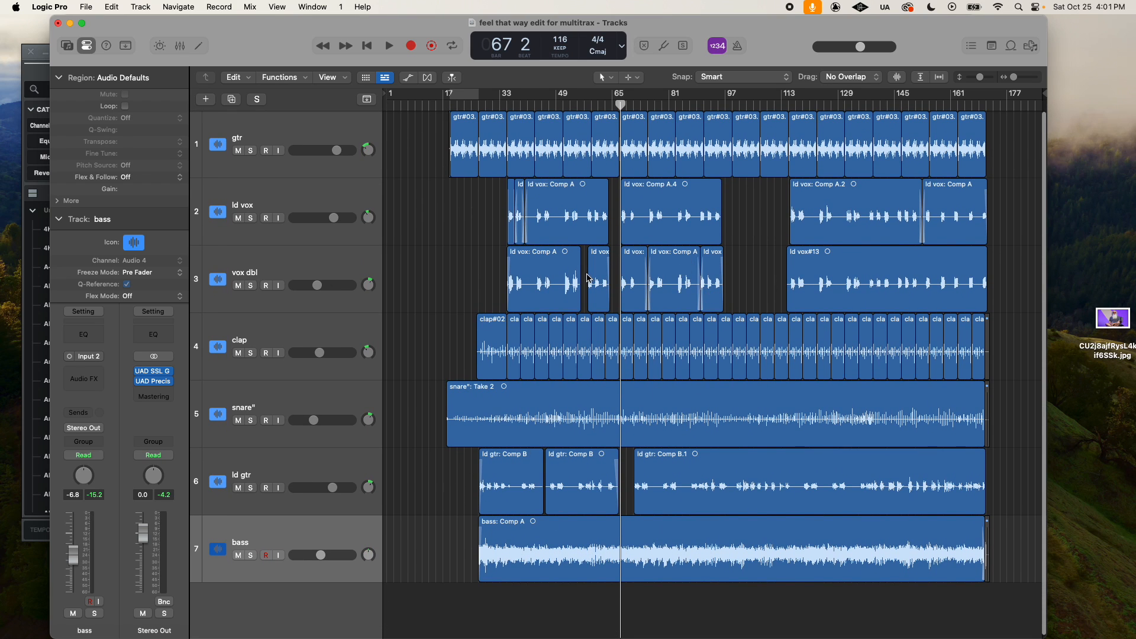
drag(430, 131, 921, 554)
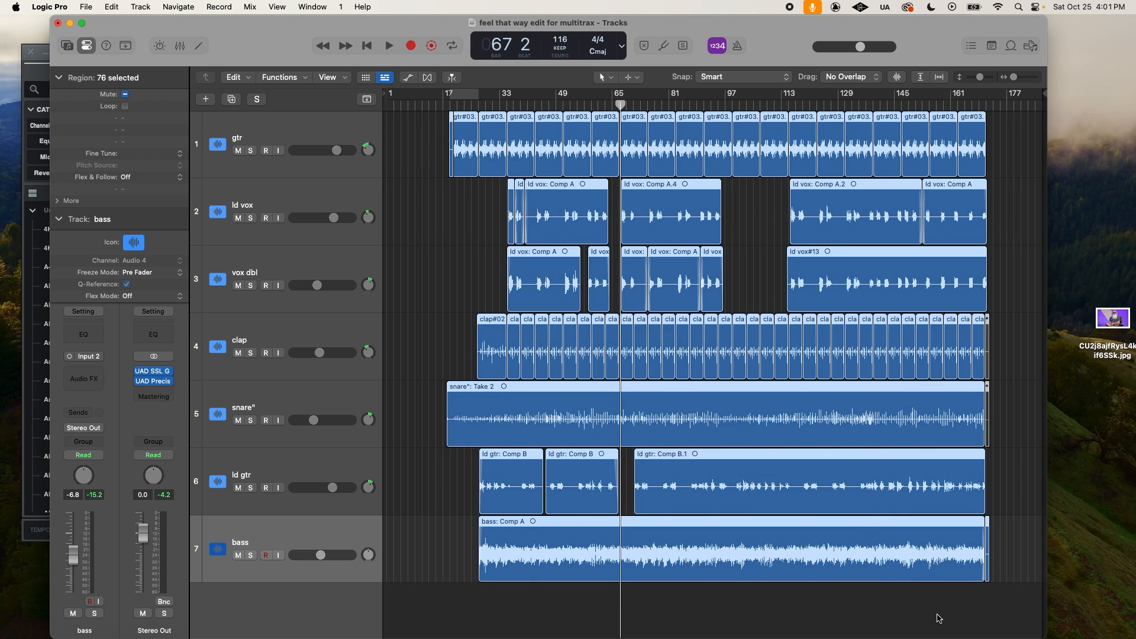
click(1022, 577)
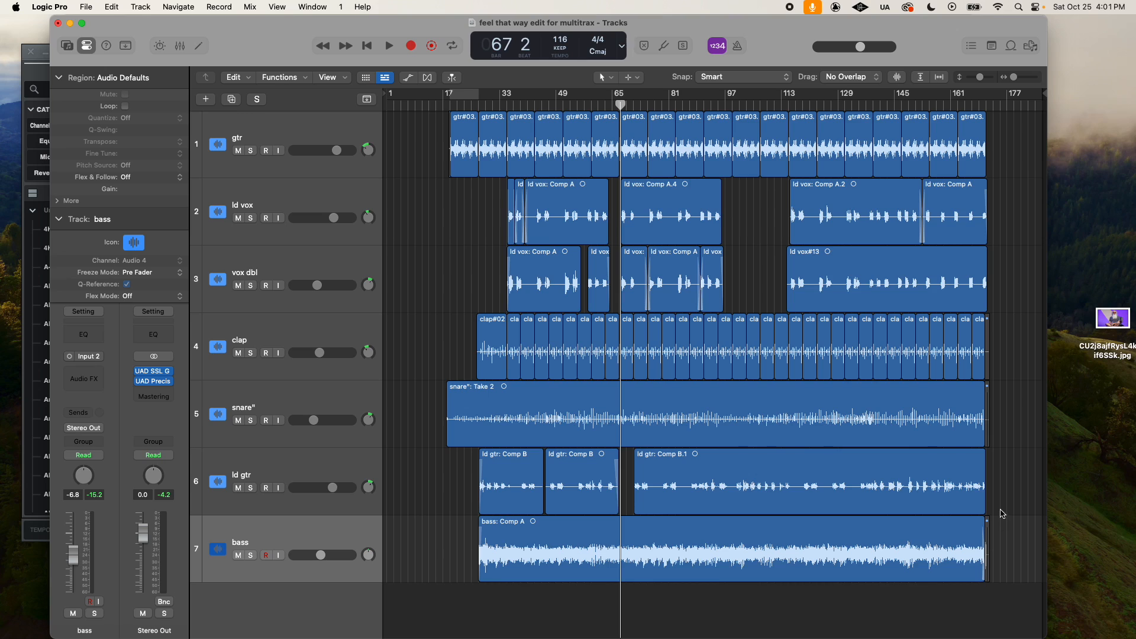
drag(1003, 119, 989, 568)
key(Delete)
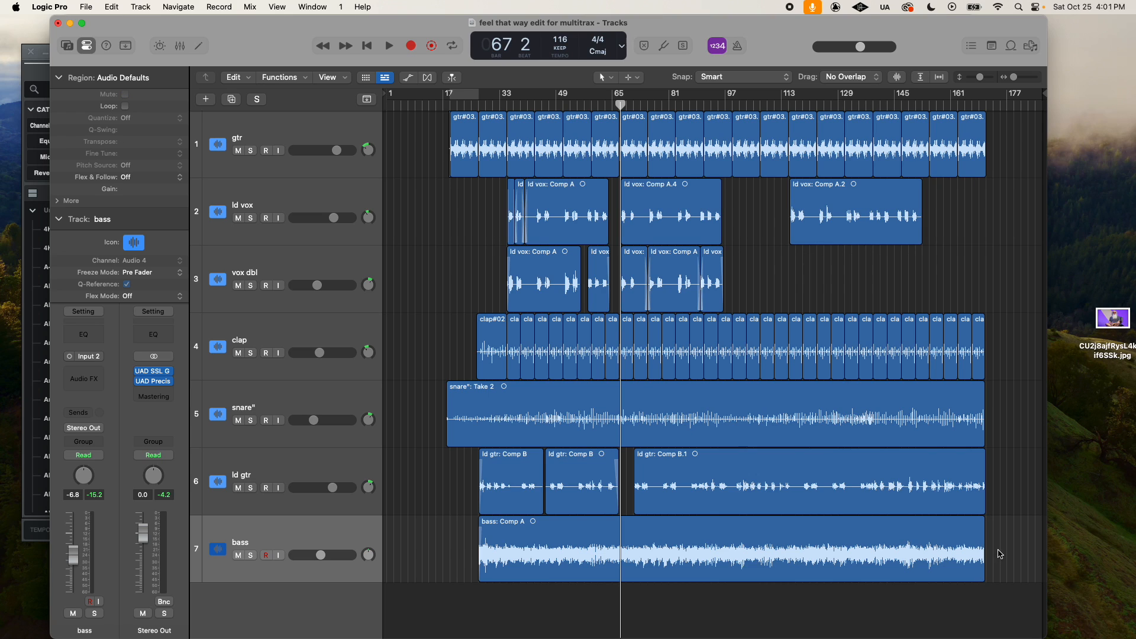
key(super+z)
Delete the muted leftover regions after the song's end on the clap, snare, and bass tracks
drag(1012, 315, 962, 525)
key(z)
drag(813, 177, 784, 344)
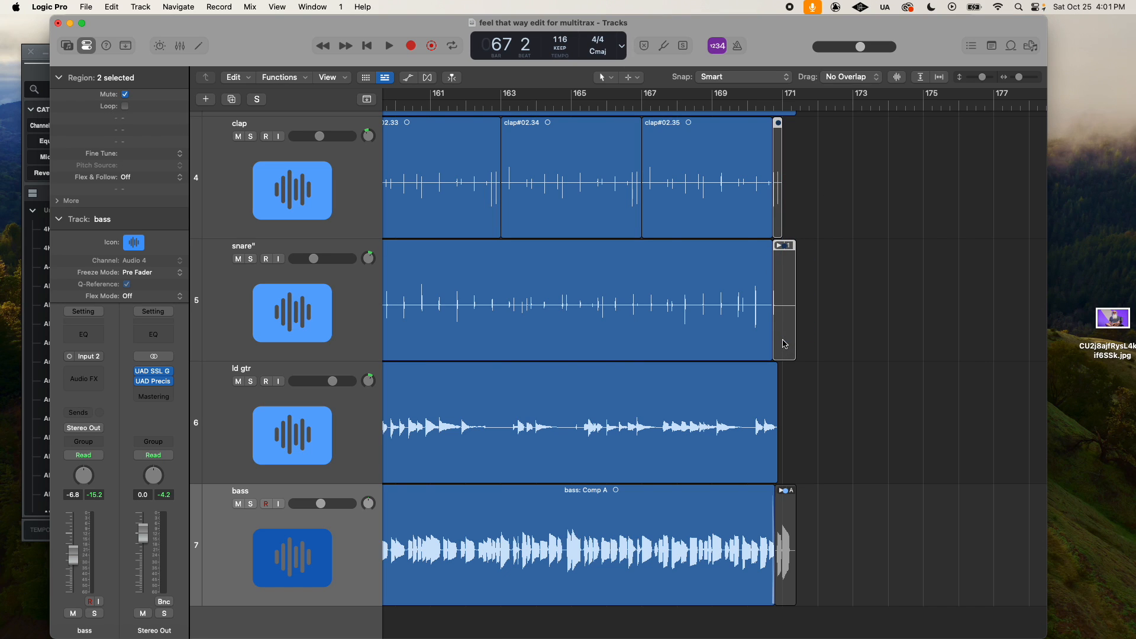
key(Delete)
click(785, 552)
key(Delete)
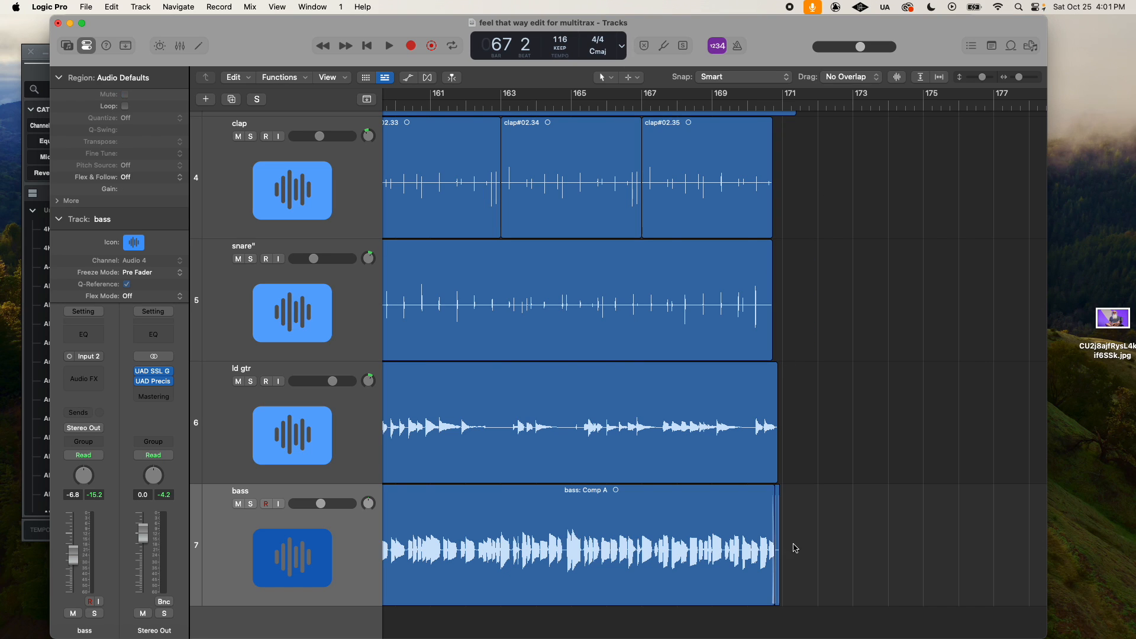
ctrl+alt+click(814, 514)
drag(1002, 136, 462, 586)
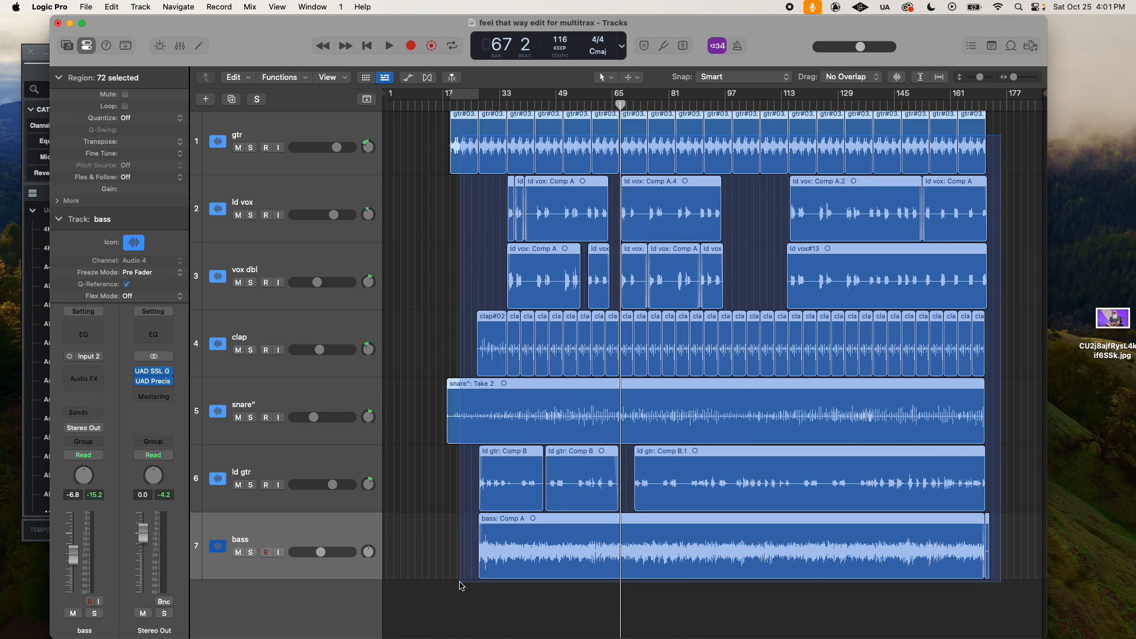
right_click(556, 422)
mouse_move(596, 628)
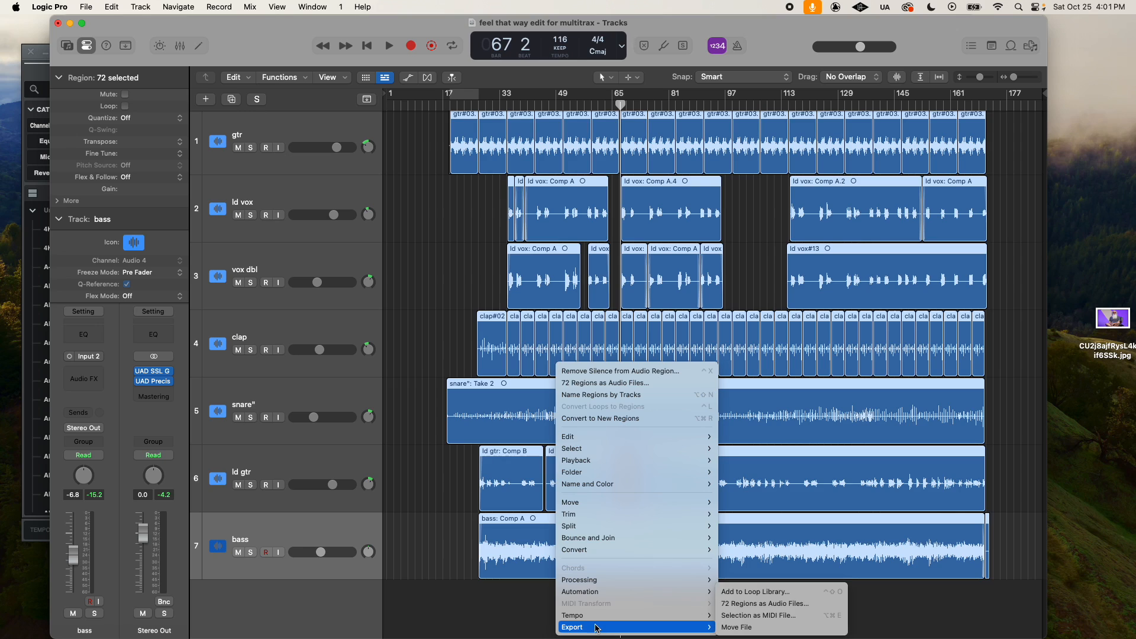
click(747, 604)
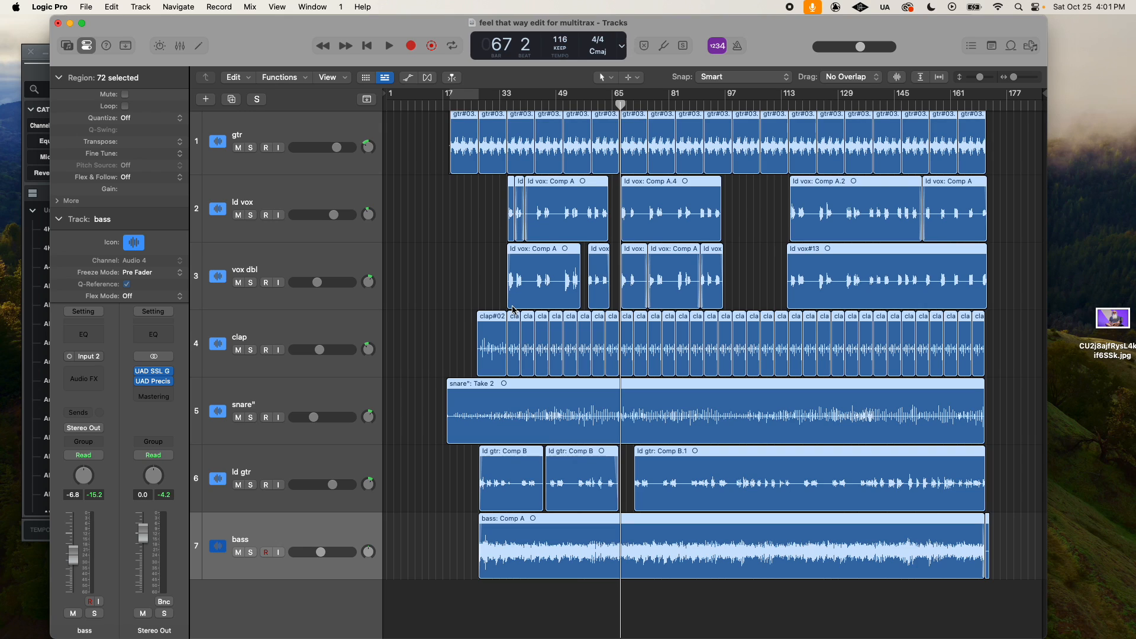
click(1008, 527)
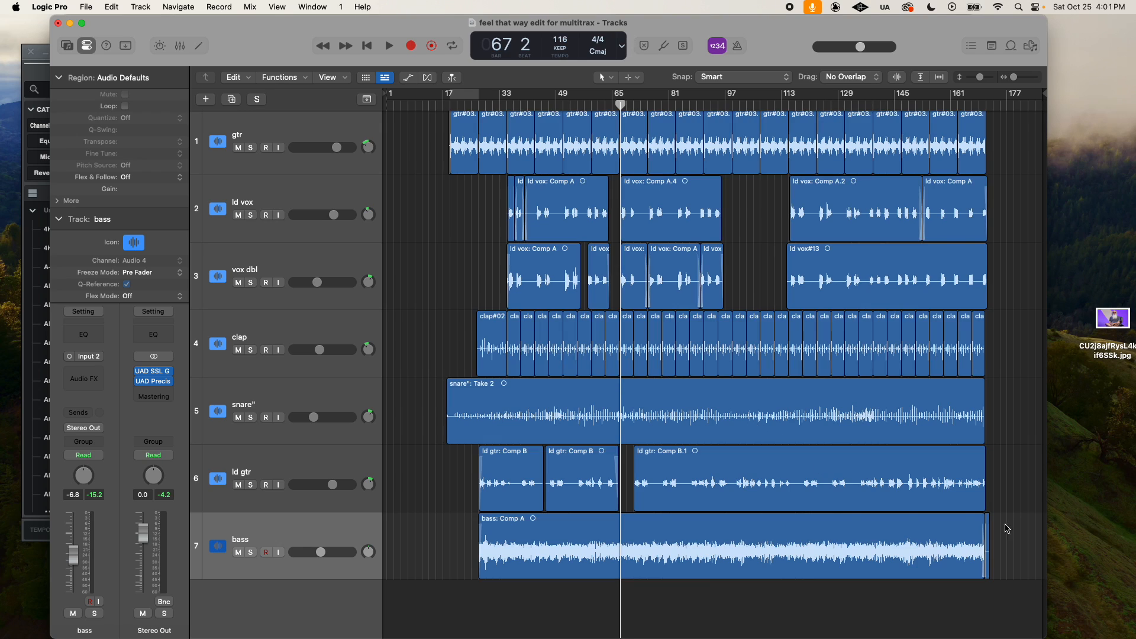
Delete the remaining sliver region at the very end of the bass track
click(988, 550)
key(Delete)
With the Marquee tool, select all seven tracks from about bar 15 to bar 171 and join them into one region per track
click(631, 78)
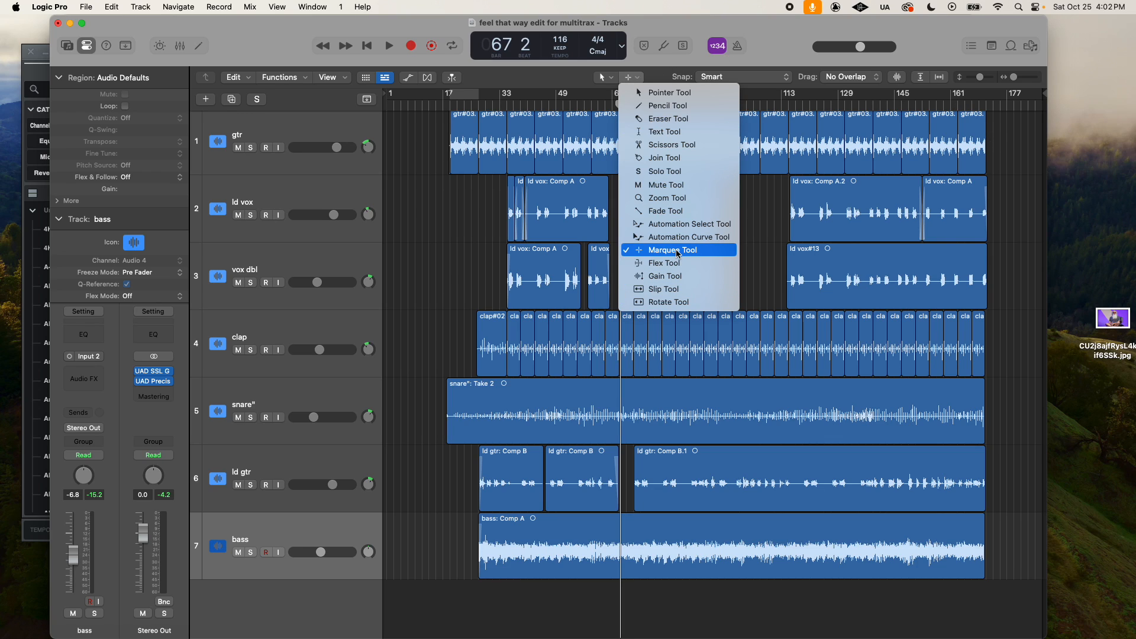
click(601, 77)
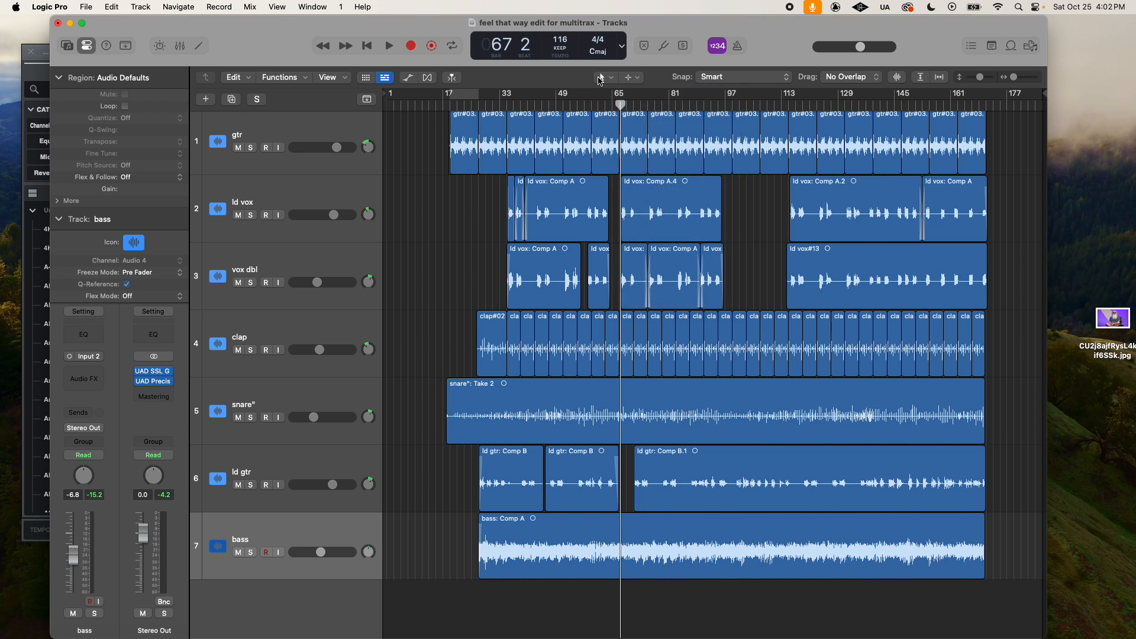
click(600, 78)
click(645, 251)
drag(987, 128, 437, 543)
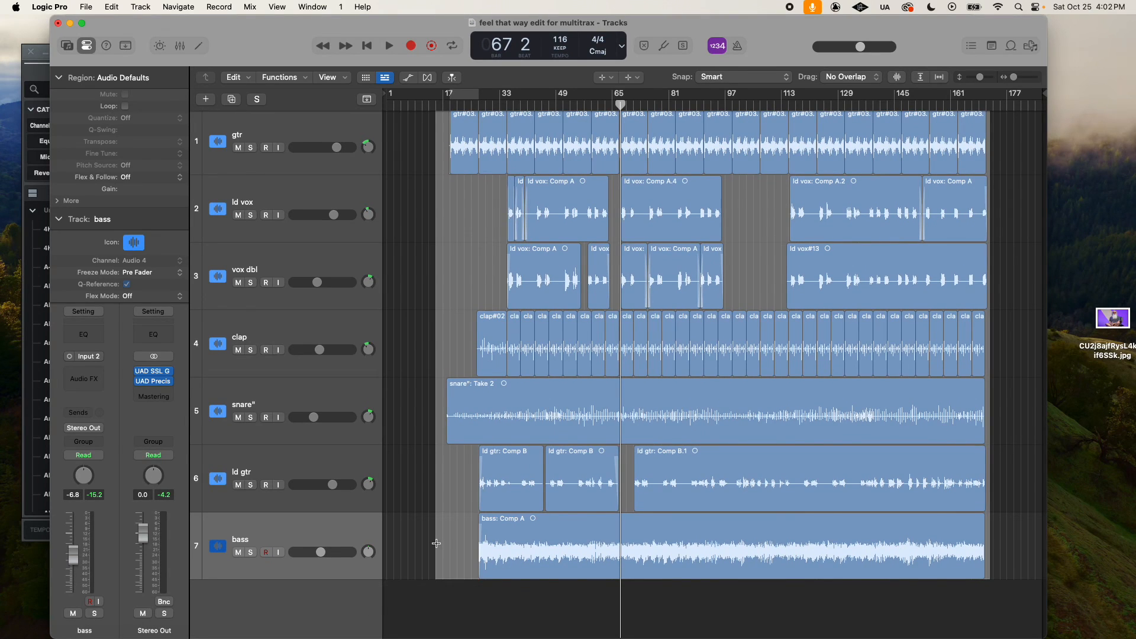
key(super+j)
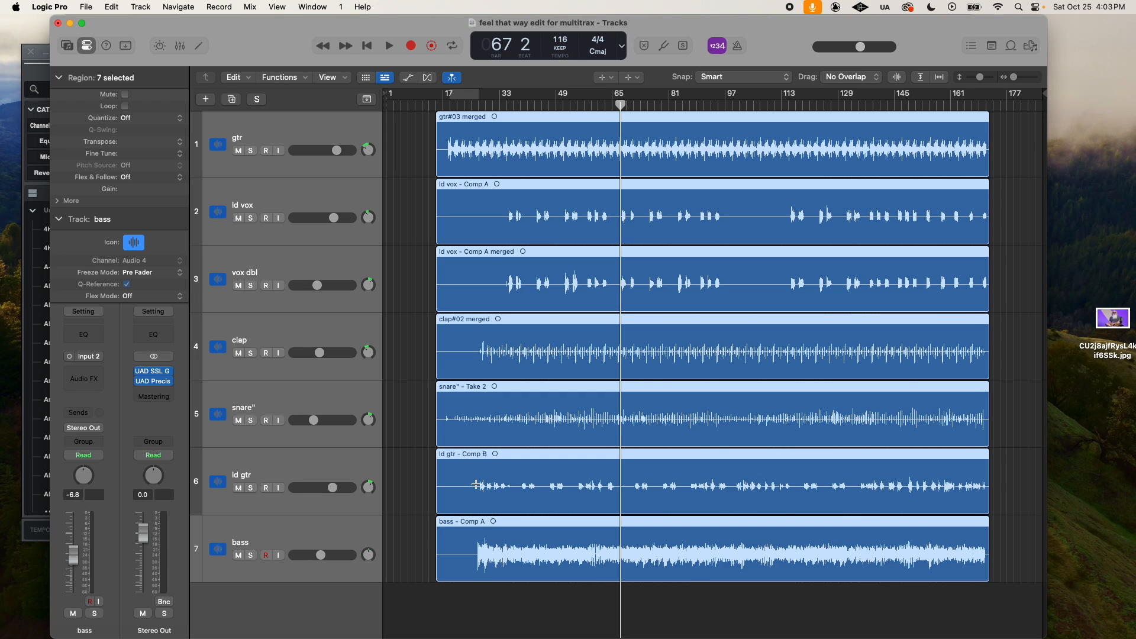
Name the seven joined regions by their tracks
right_click(567, 149)
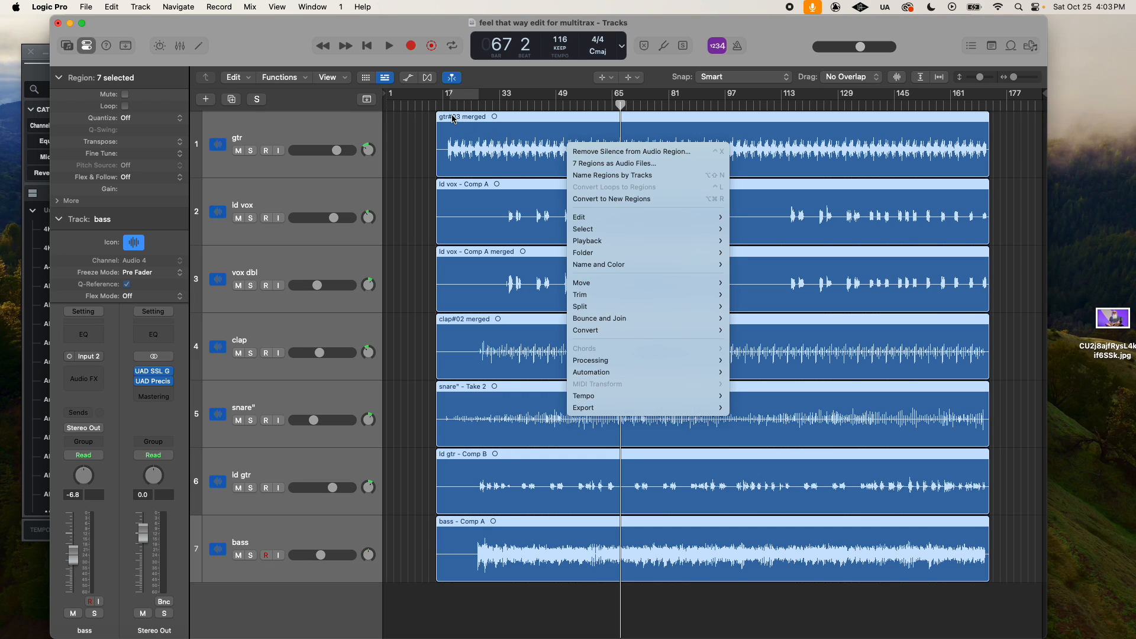
click(462, 143)
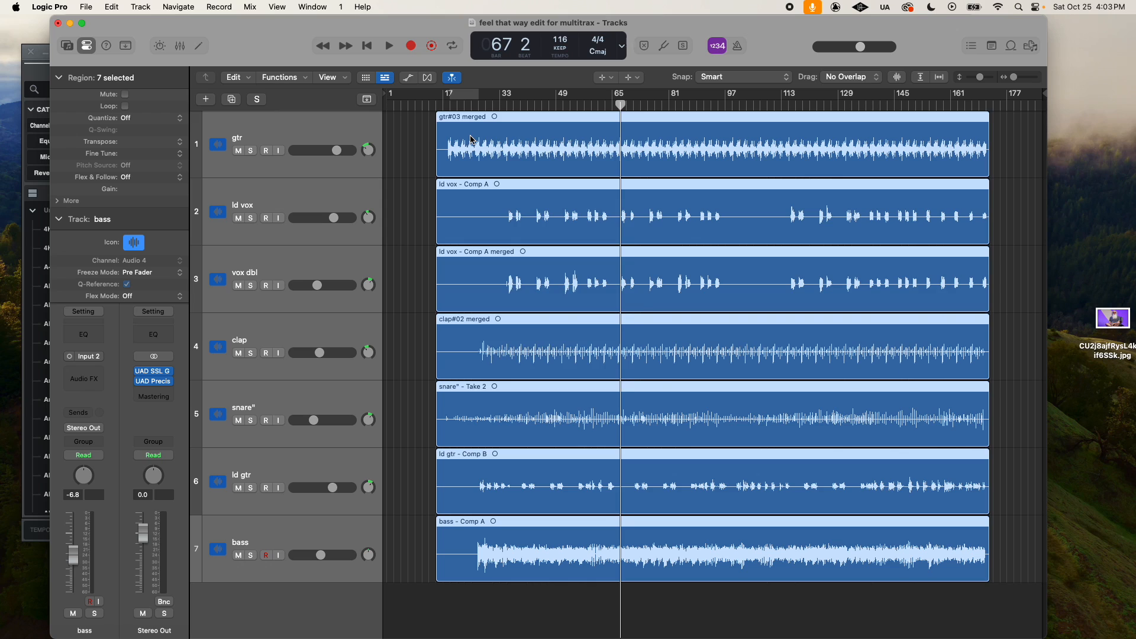
right_click(471, 140)
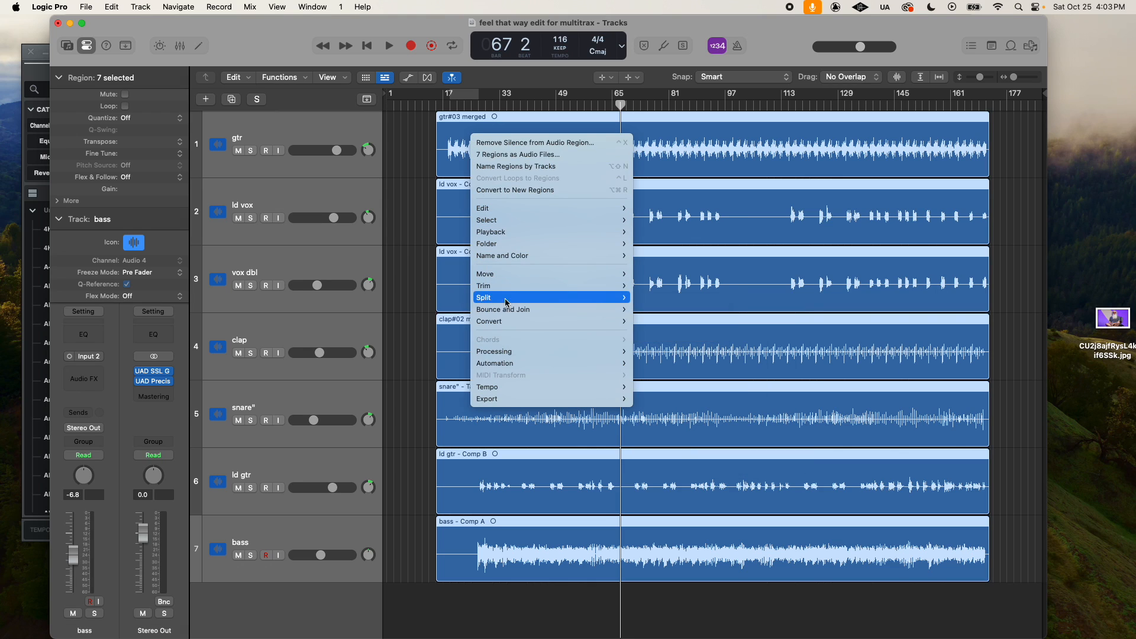
mouse_move(522, 258)
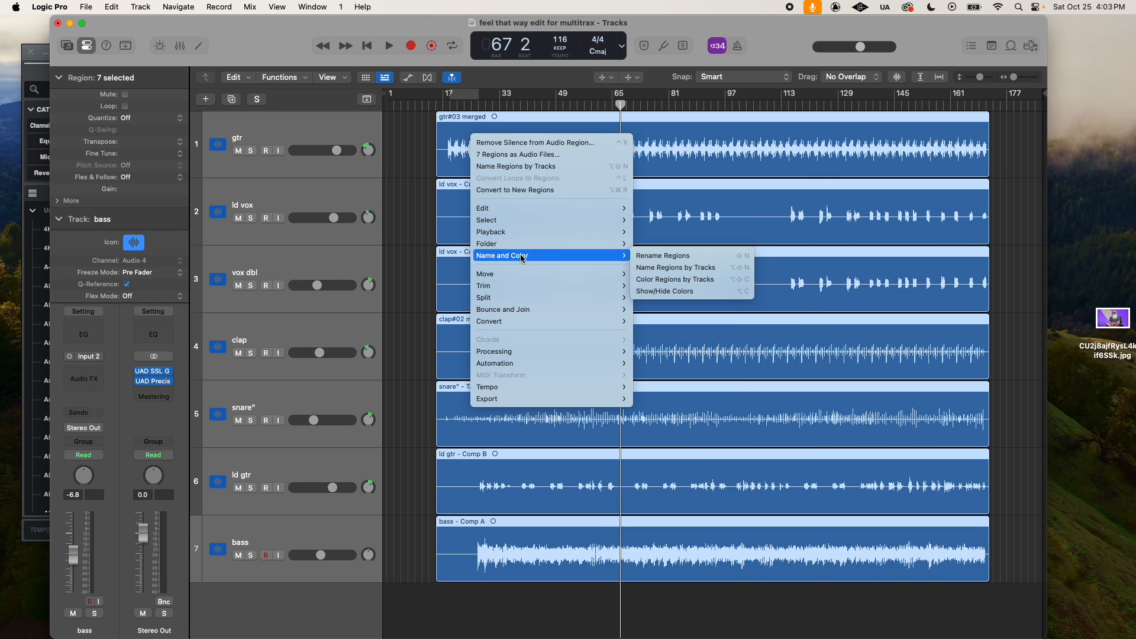
click(671, 269)
click(401, 294)
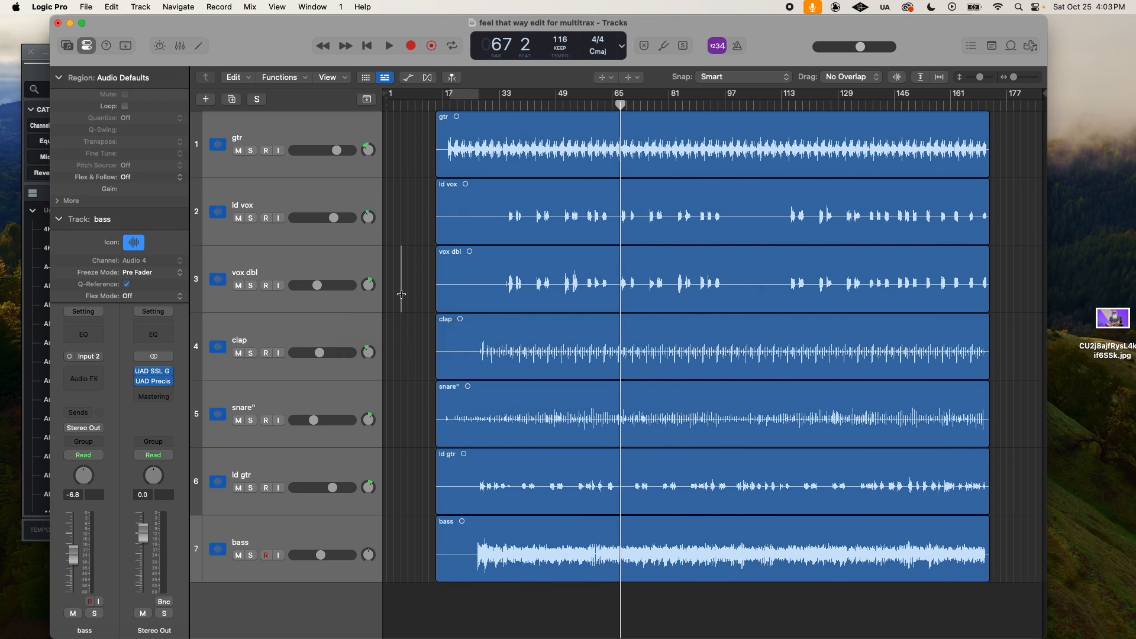
Select all seven regions with the Pointer tool and look at their export options without exporting
key(t)
key(t)
drag(467, 188, 868, 574)
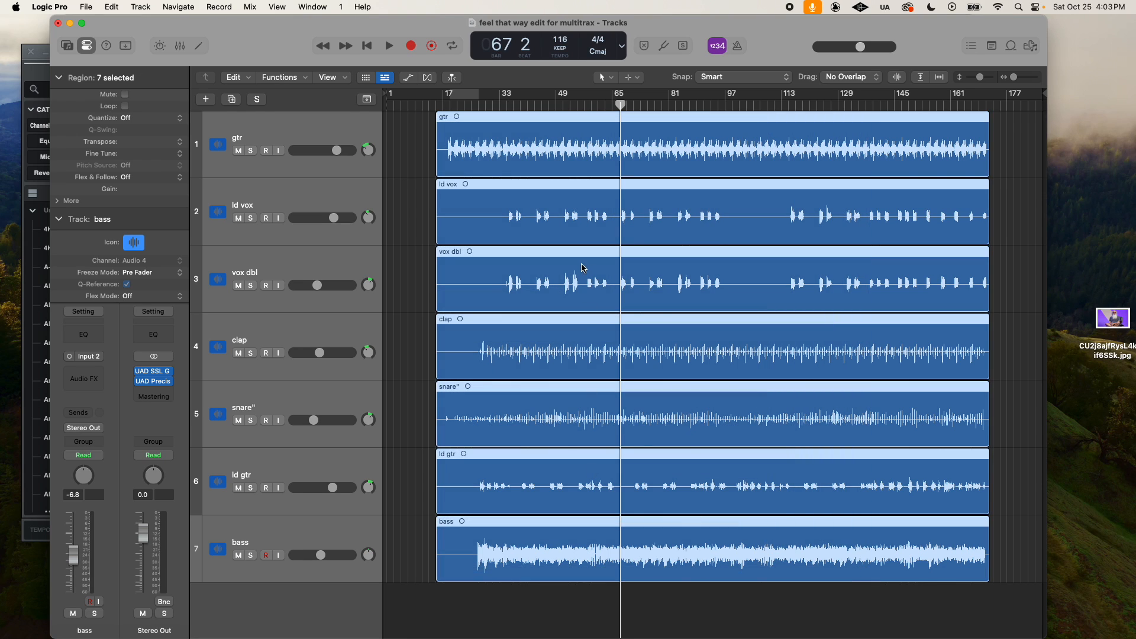
right_click(555, 144)
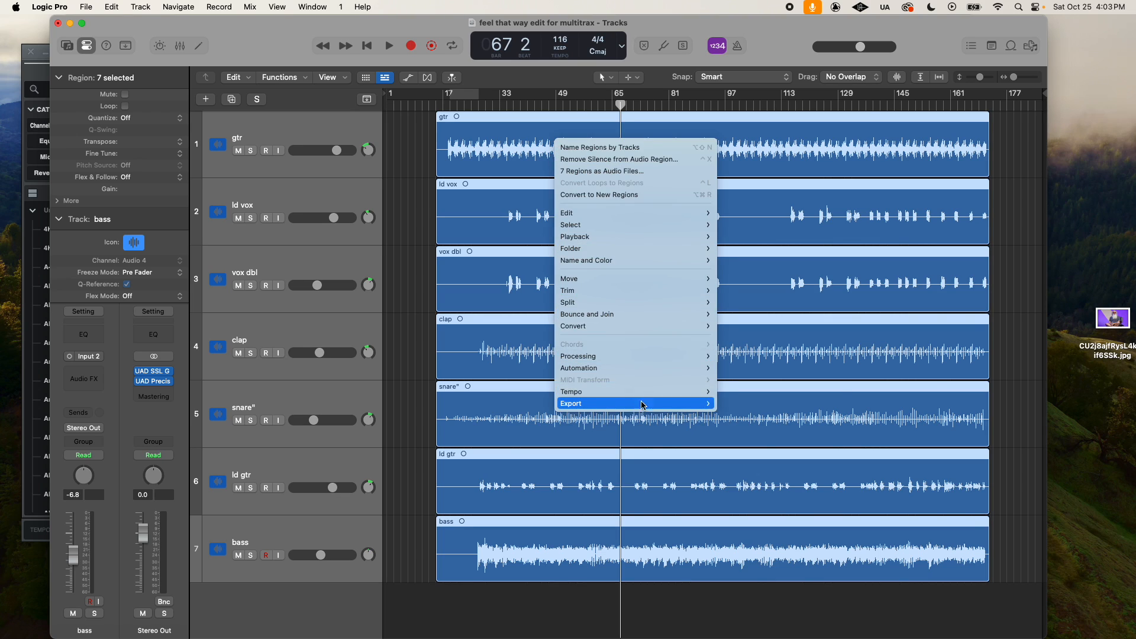
mouse_move(699, 404)
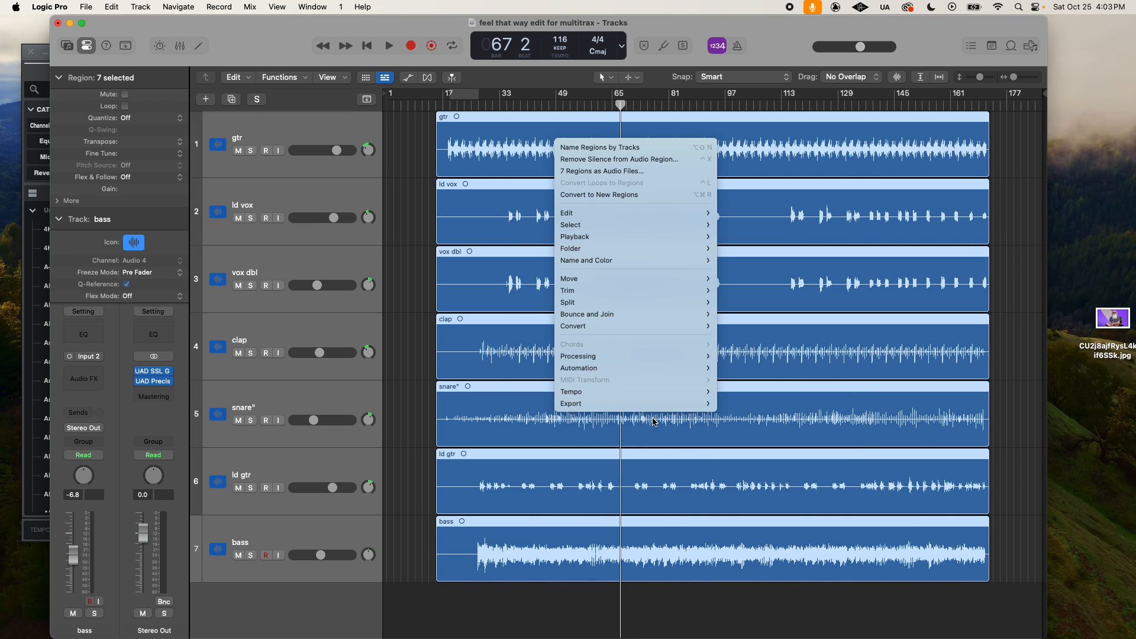
click(418, 403)
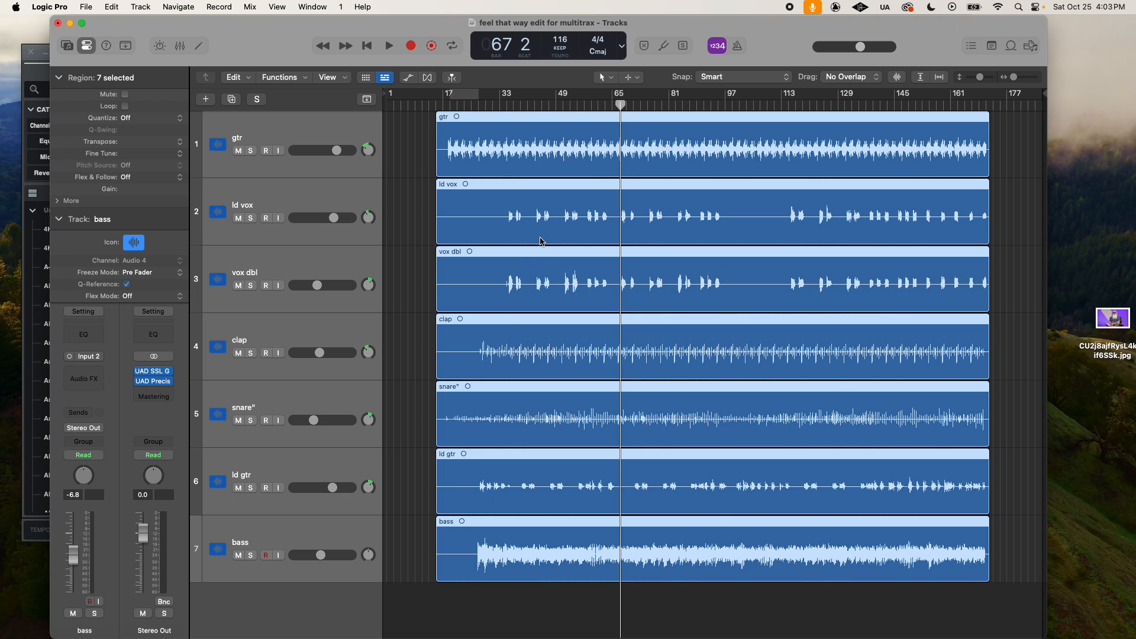
Start exporting the seven selected regions as audio files and create a "multi trax" destination folder inside the "feel that way" folder
right_click(523, 154)
mouse_move(571, 413)
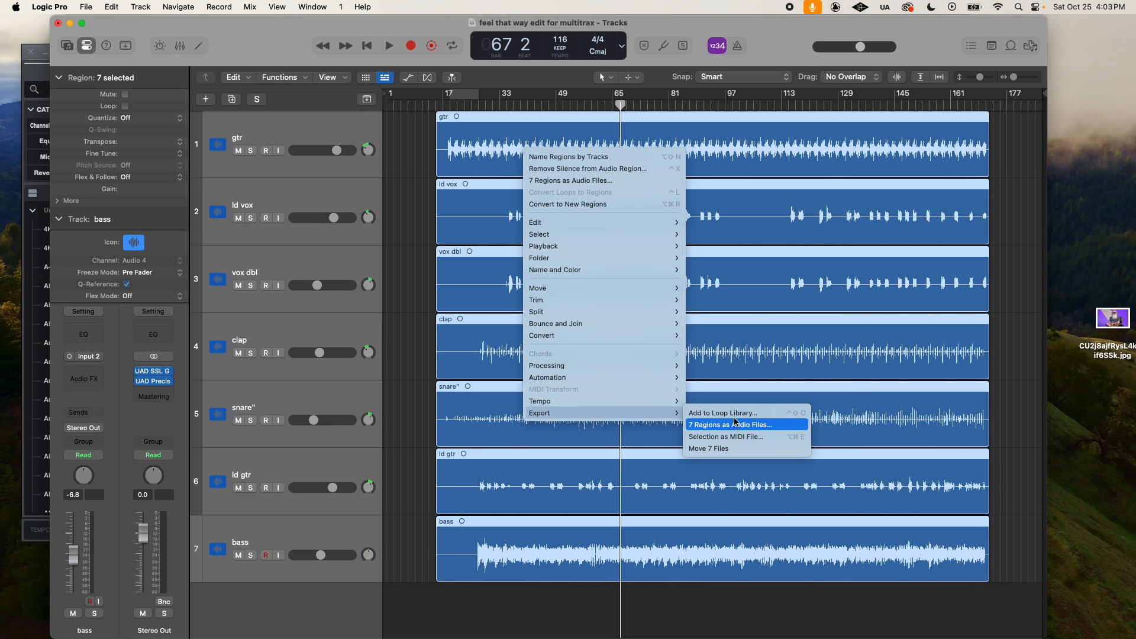
click(740, 424)
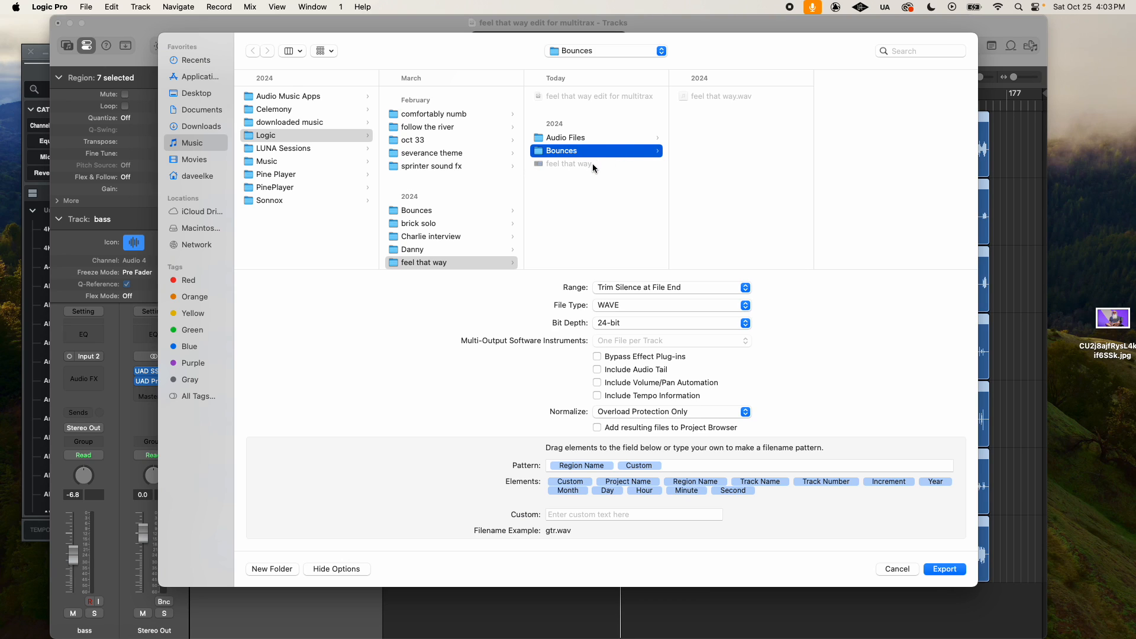
click(591, 172)
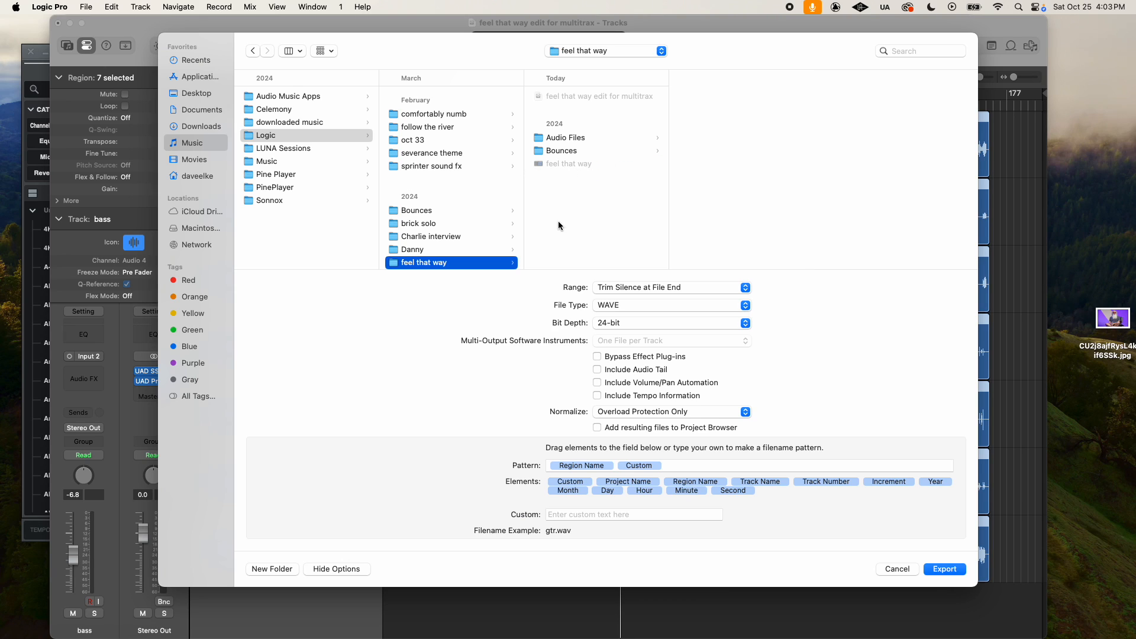
click(282, 570)
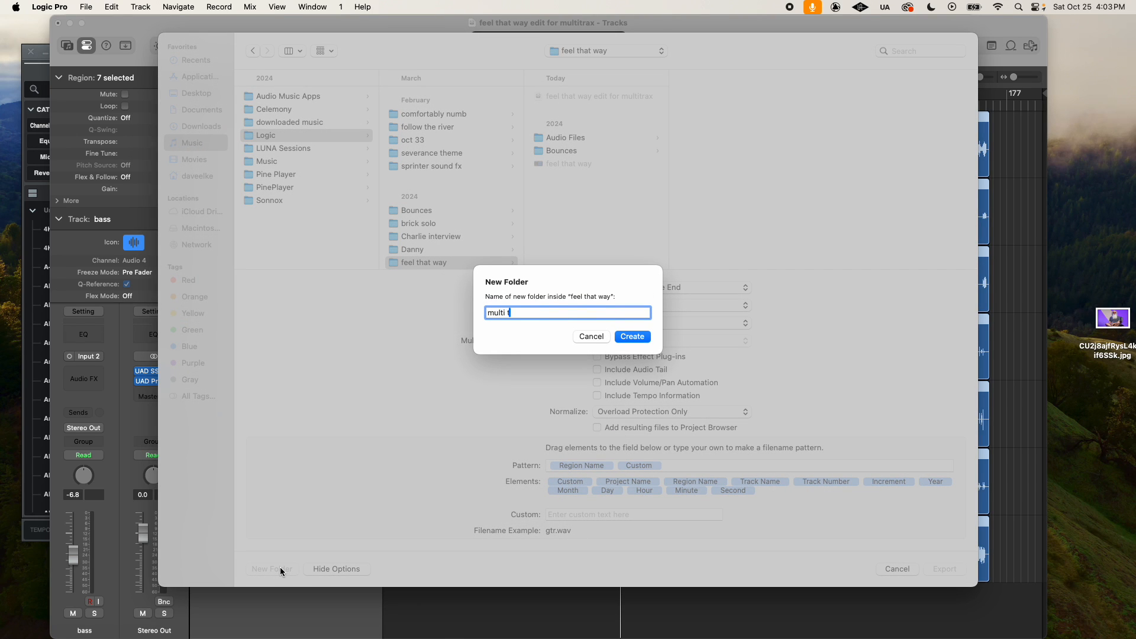
key(Return)
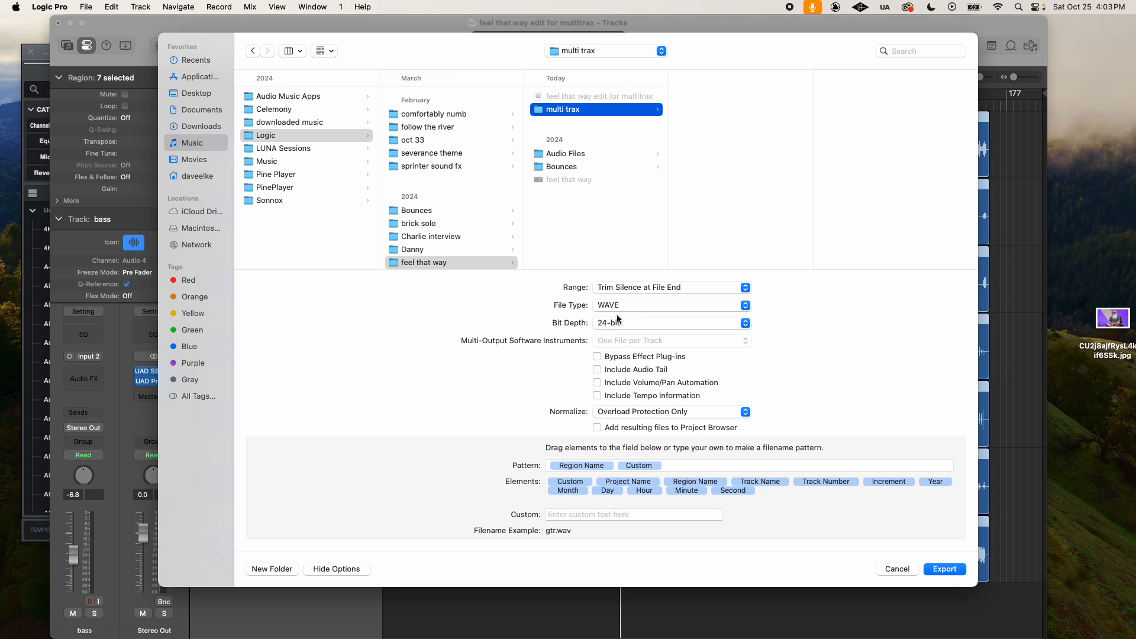
Choose the Normalize option and export the seven regions as 24-bit WAVE files into the "multi trax" folder
click(629, 411)
click(619, 390)
click(941, 569)
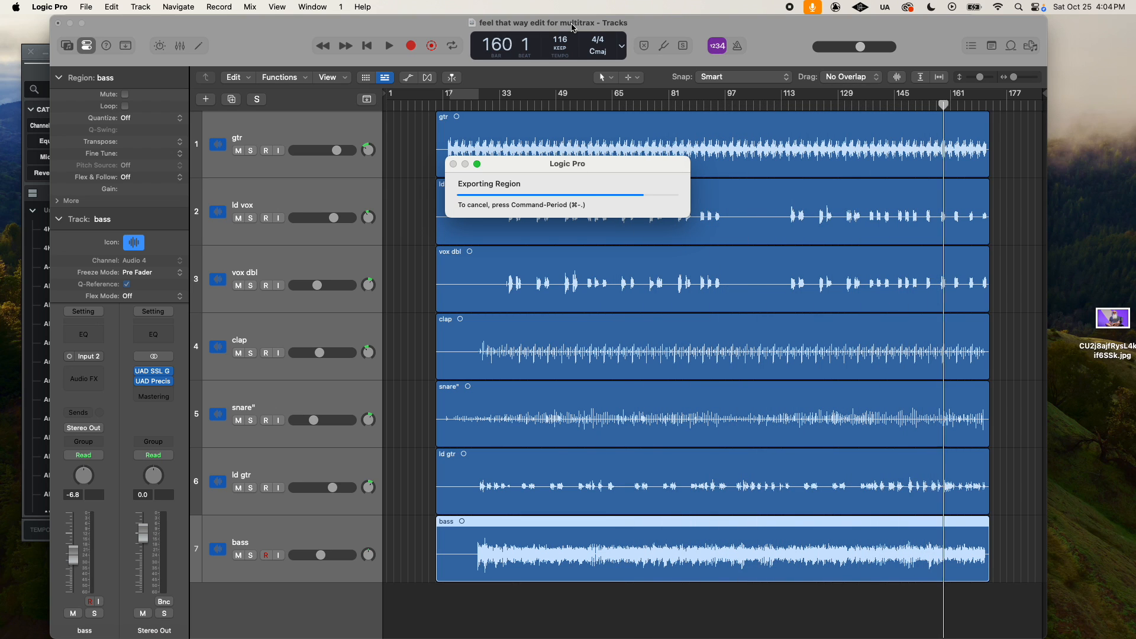
Open the project's "feel that way" folder in Finder and look at the exported files inside "multi trax"
super+click(572, 27)
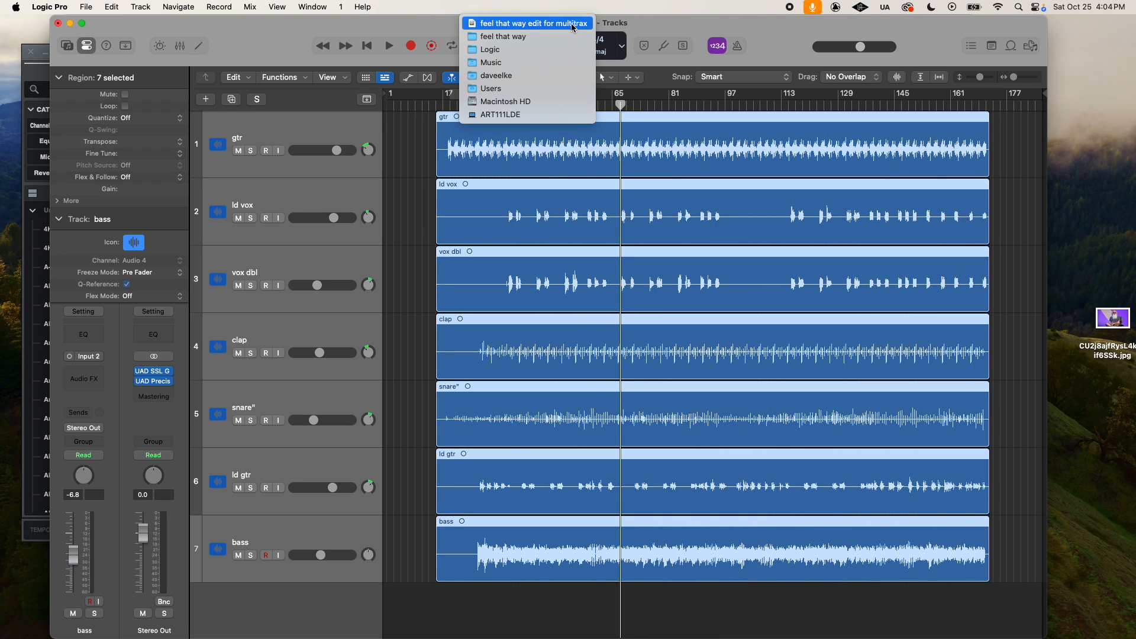
click(496, 36)
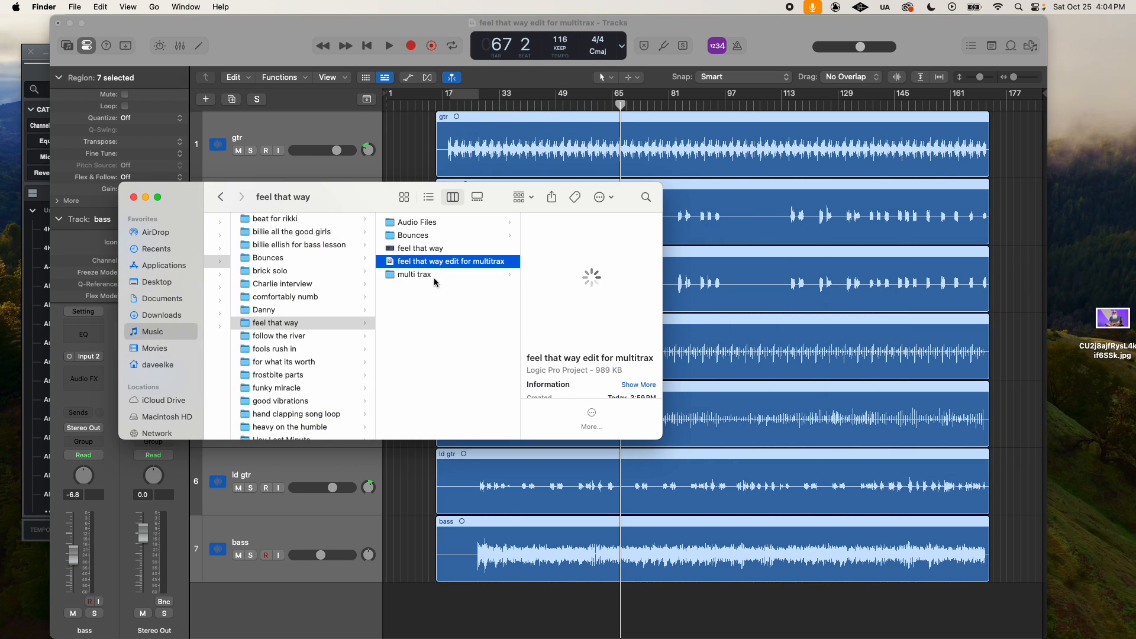
click(435, 277)
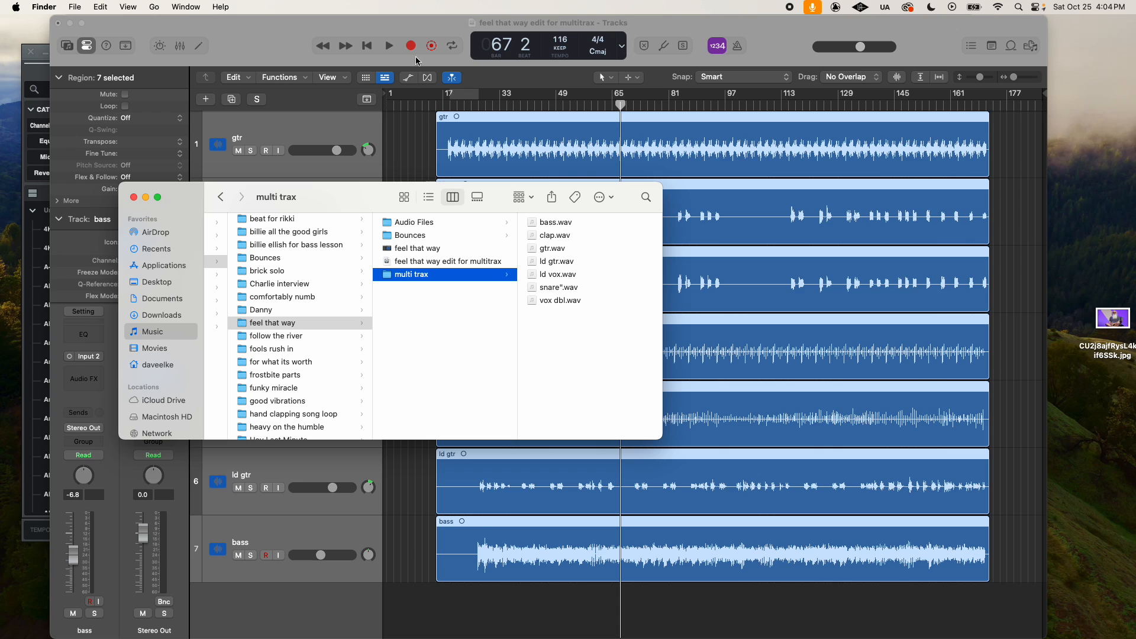
Close the current song project in Logic Pro and create an empty project with one Mic or Line audio track
click(332, 26)
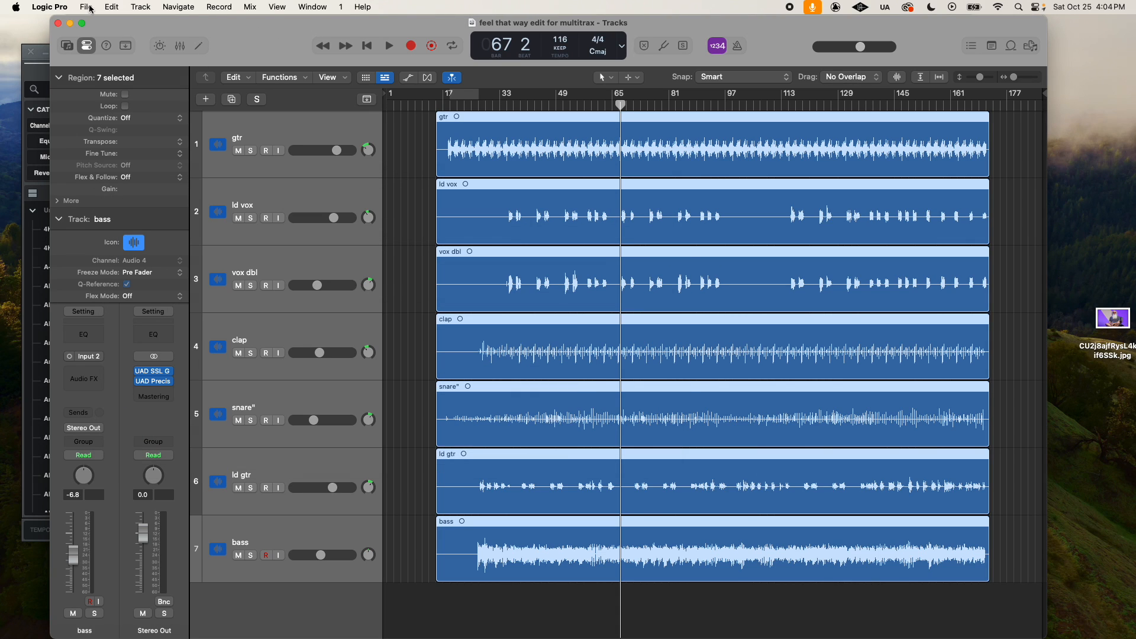
click(88, 7)
click(103, 97)
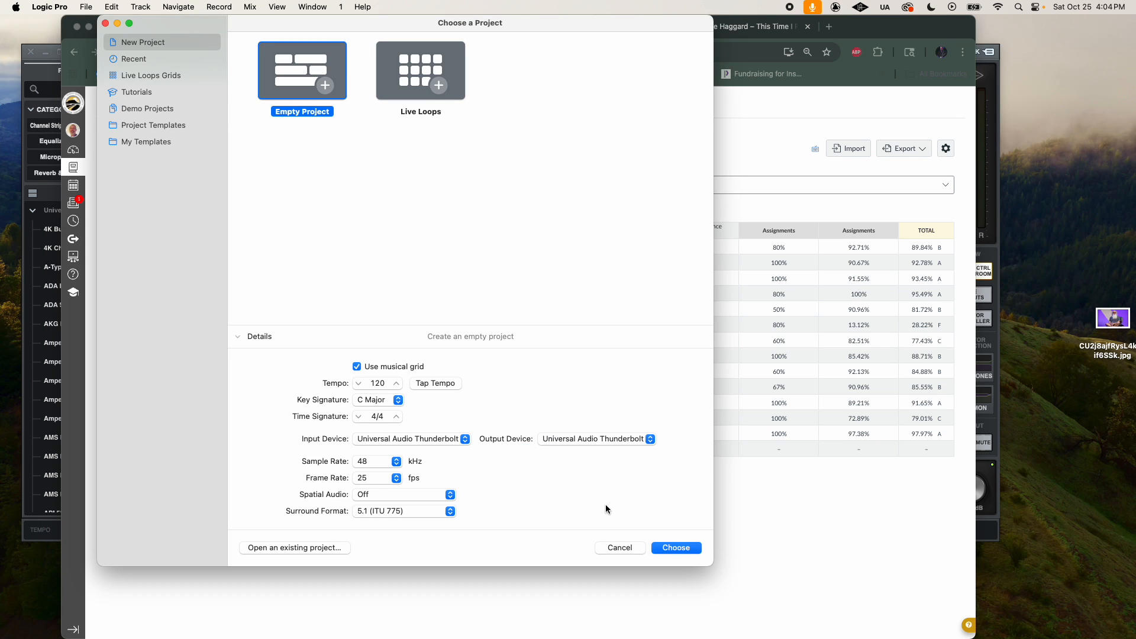
click(673, 549)
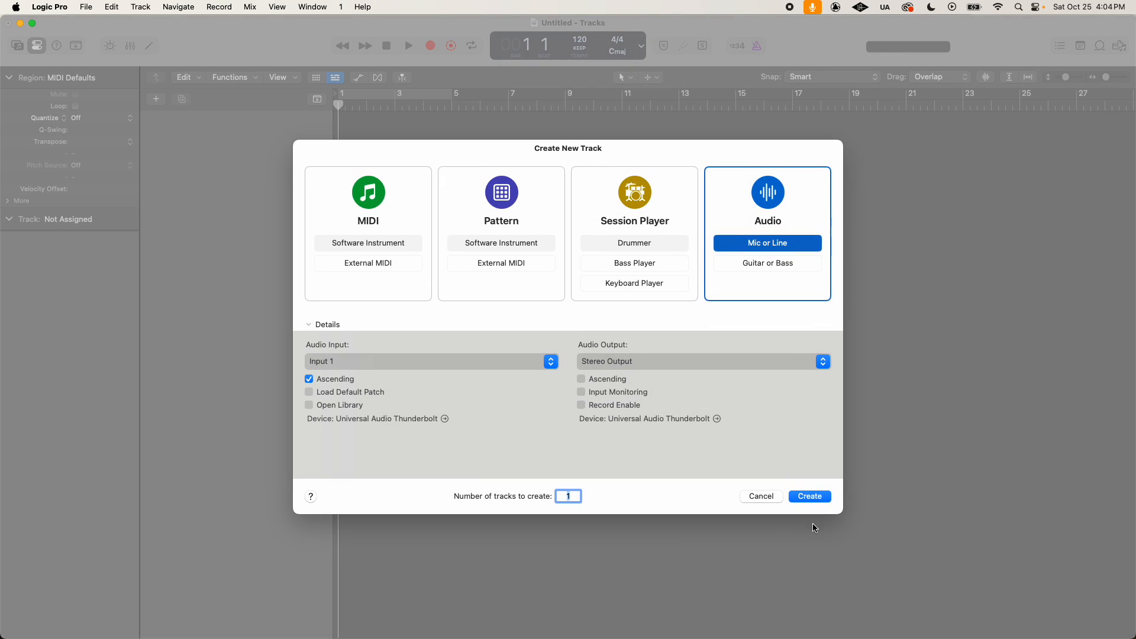
click(818, 500)
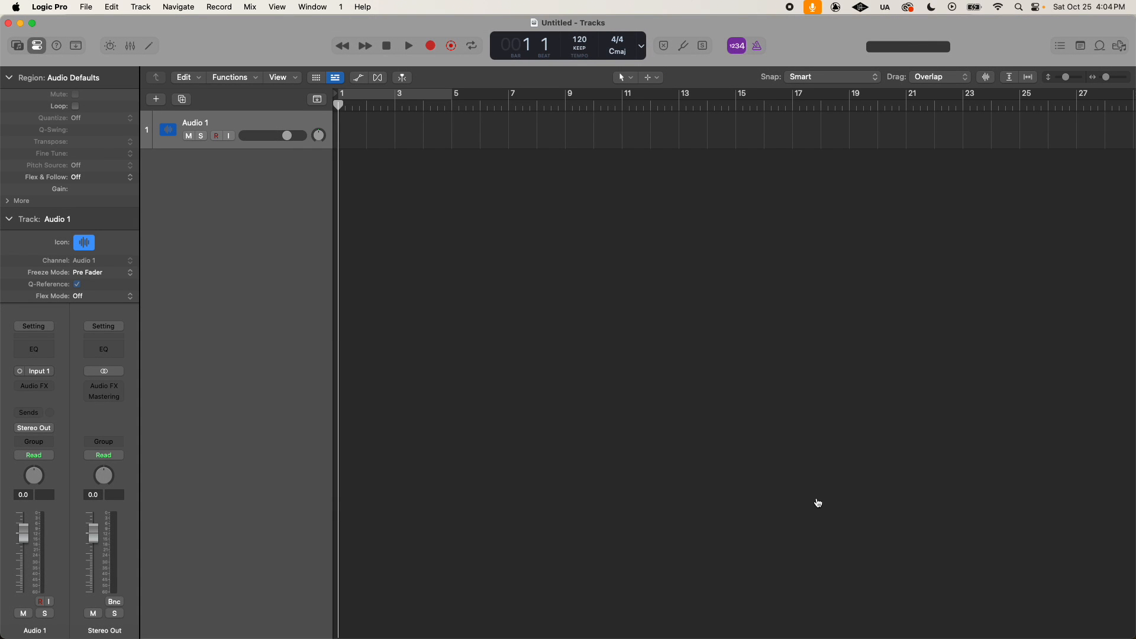
Import the seven WAV files from the Finder's "multi trax" folder into the empty project at bar 1, creating new tracks for them
key(super+Tab)
drag(555, 319, 550, 225)
drag(336, 192, 907, 241)
drag(997, 297, 341, 260)
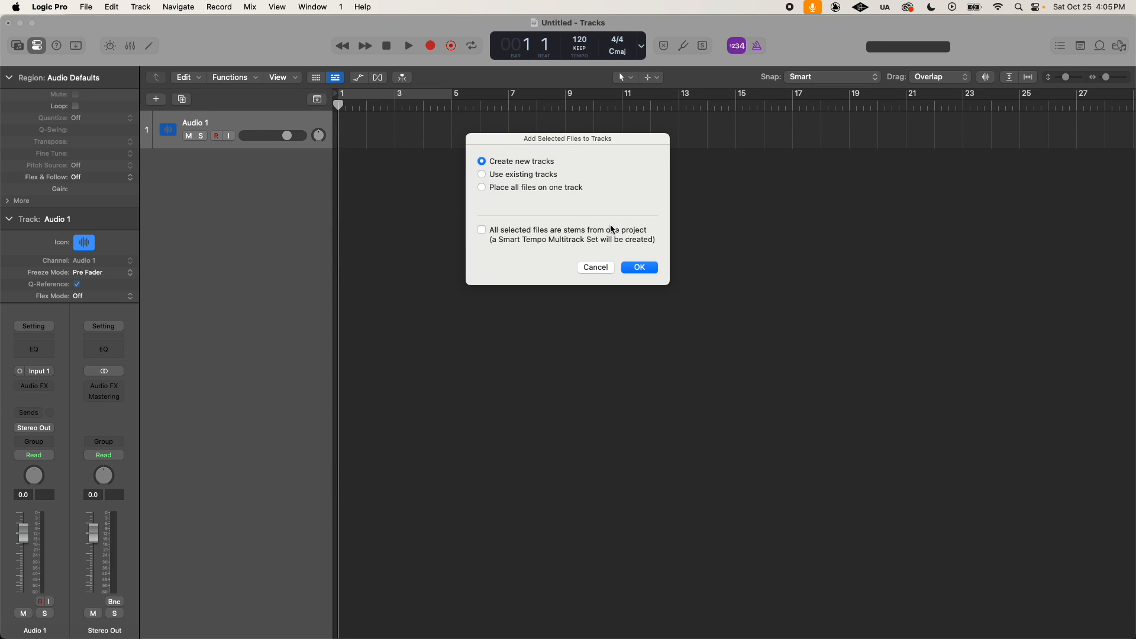
key(Return)
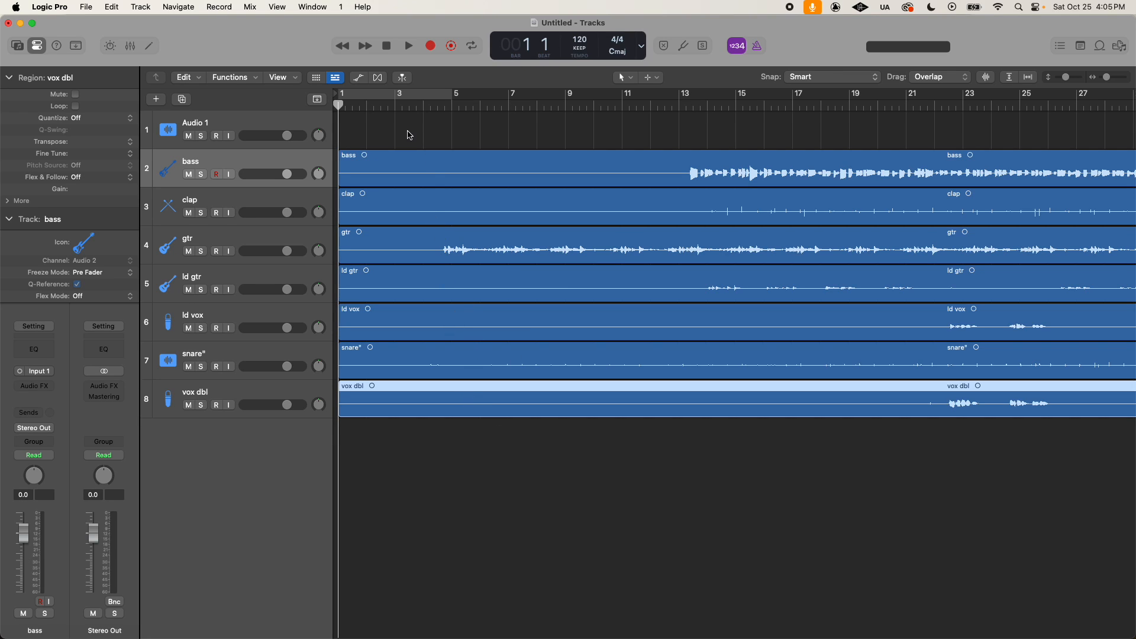
Play the imported tracks from about bar 4 and stop around bar 7 to check their sync
click(424, 107)
key(space)
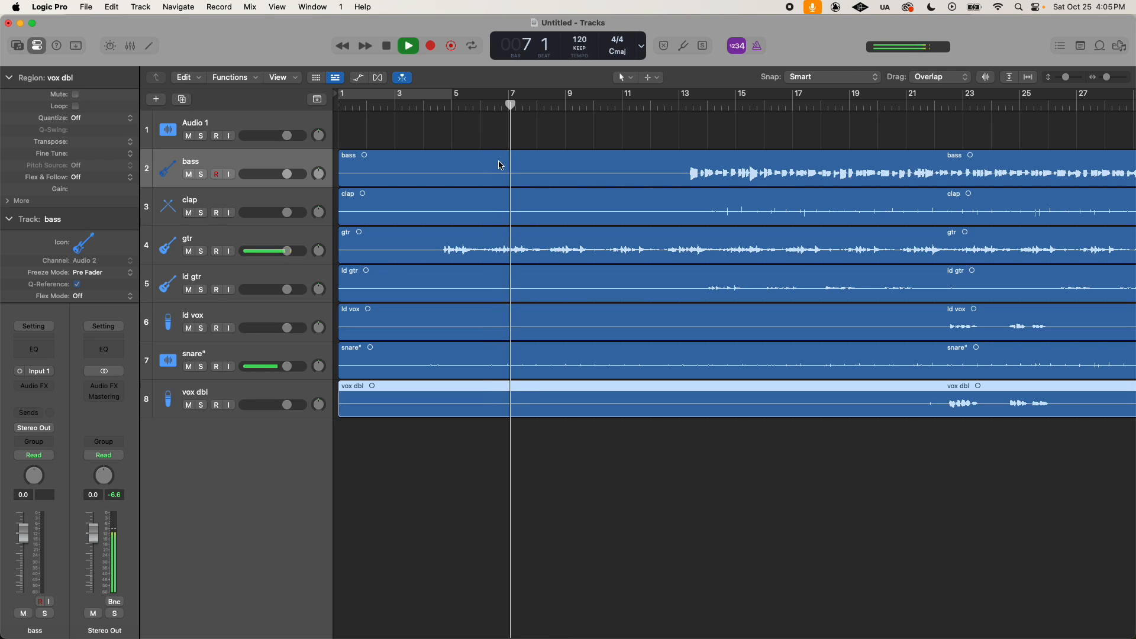
key(space)
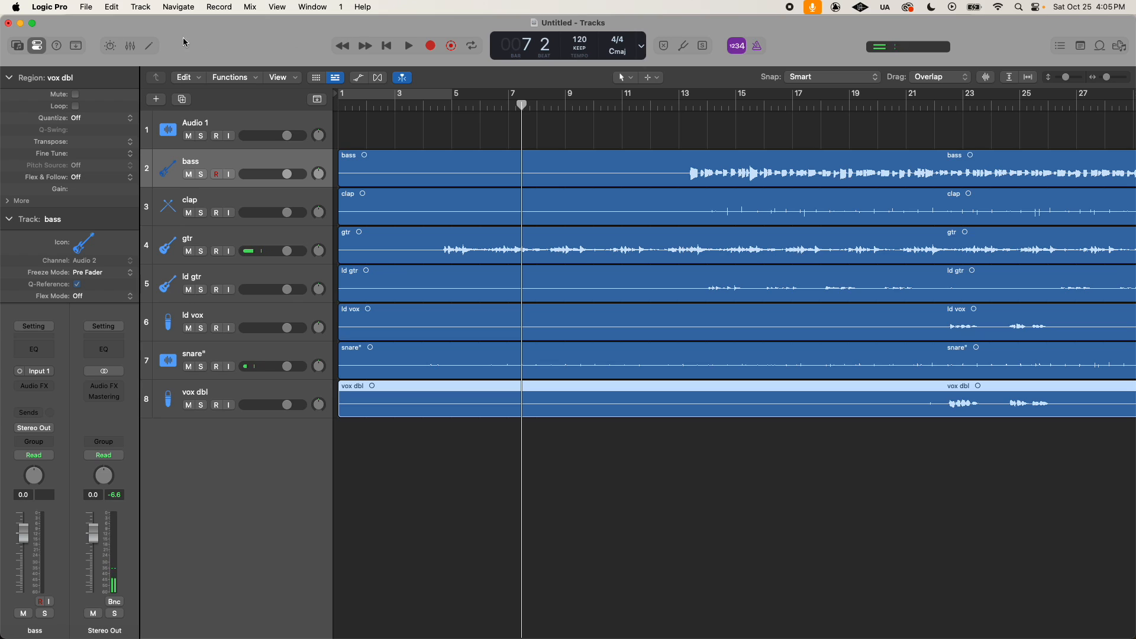
Browse the Logic folder for a save location, enter "feel this way mix" as the project name, and cancel the save
key(super+s)
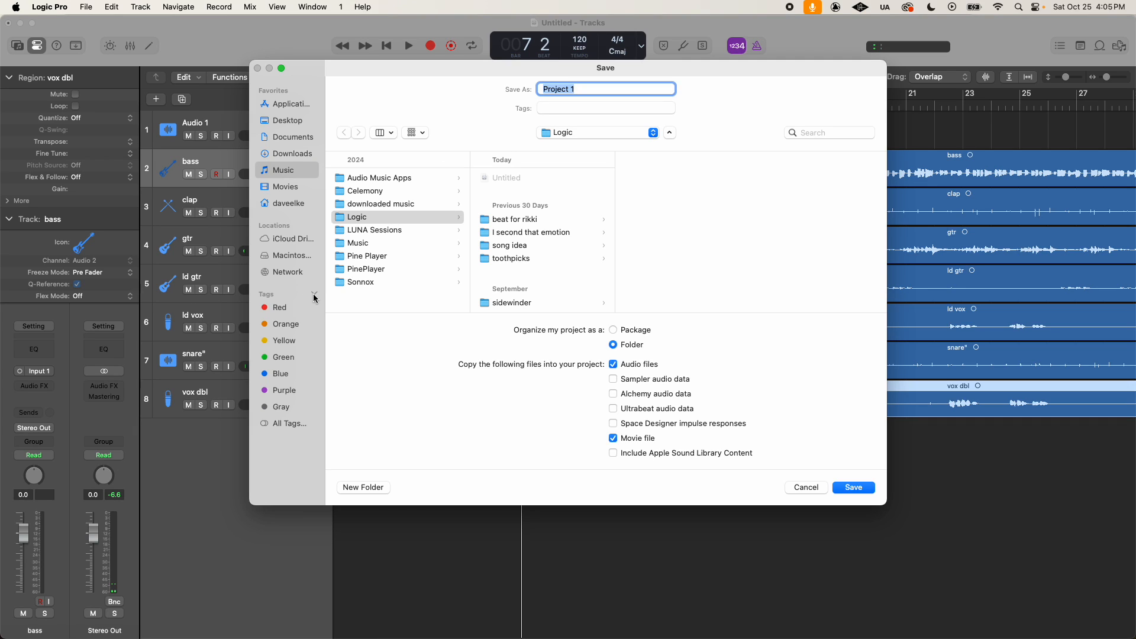
scroll(527, 297, down, 3)
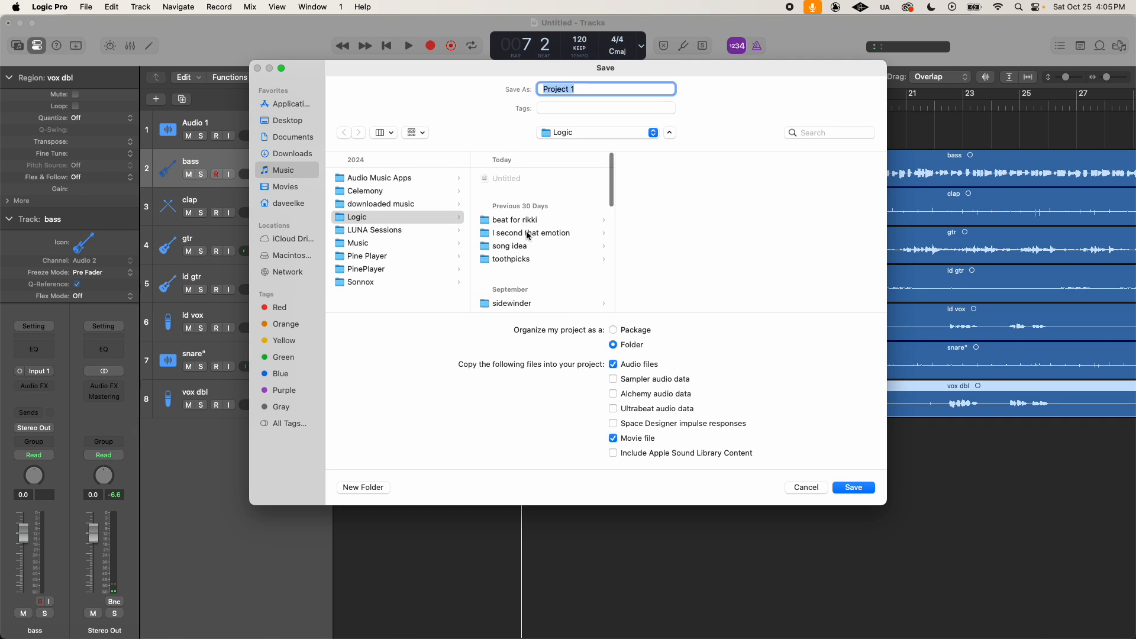
scroll(536, 244, down, 8)
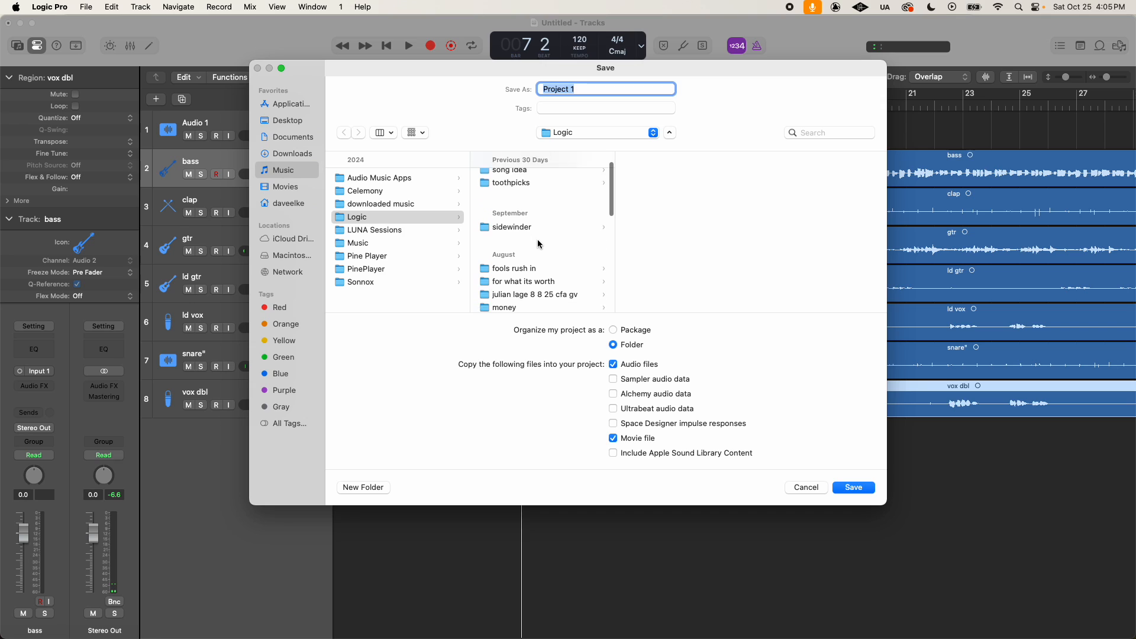
scroll(539, 244, down, 10)
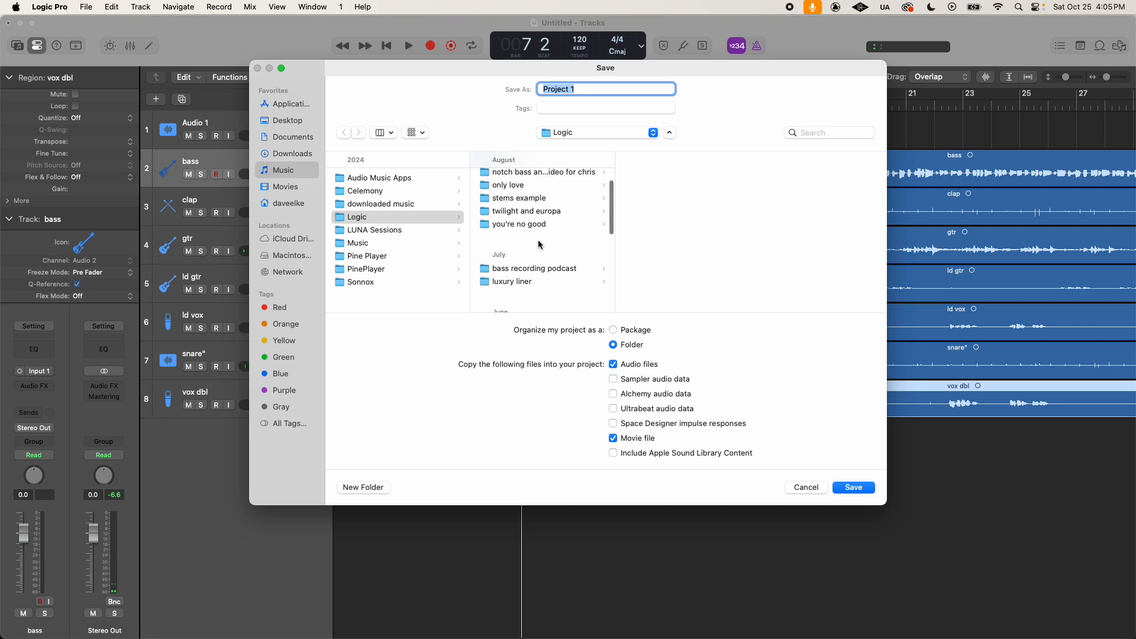
scroll(538, 244, down, 8)
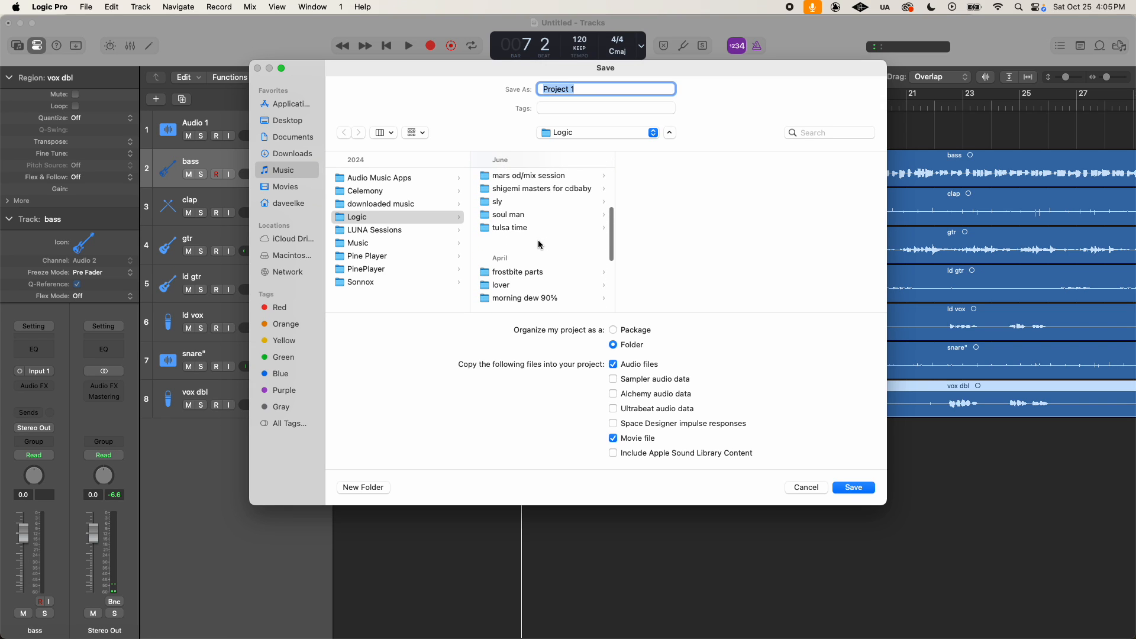
scroll(538, 240, down, 3)
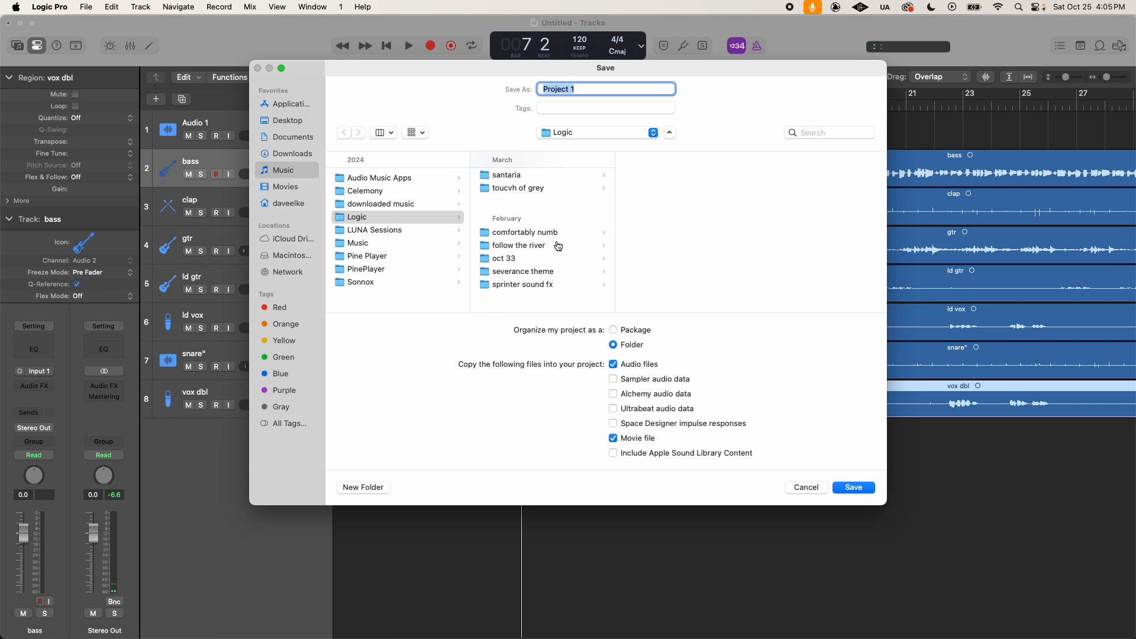
key(super+Tab)
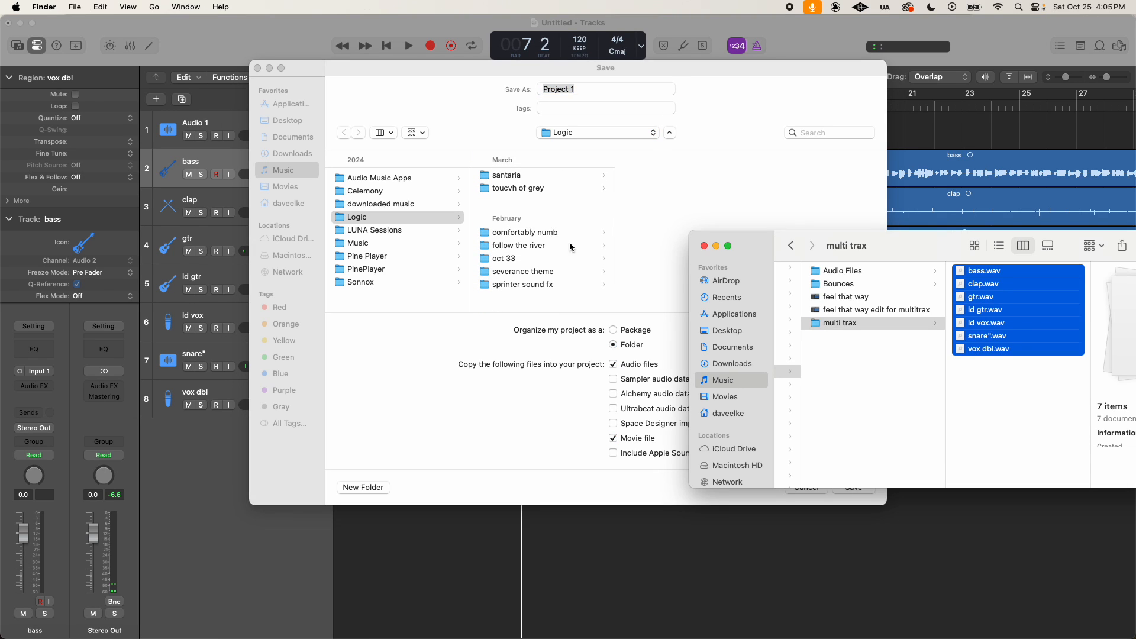
click(559, 393)
text(fdeel thi)
key(BackSpace)
key(BackSpace)
key(BackSpace)
key(BackSpace)
key(BackSpace)
key(BackSpace)
key(BackSpace)
key(BackSpace)
text(eel this way mix)
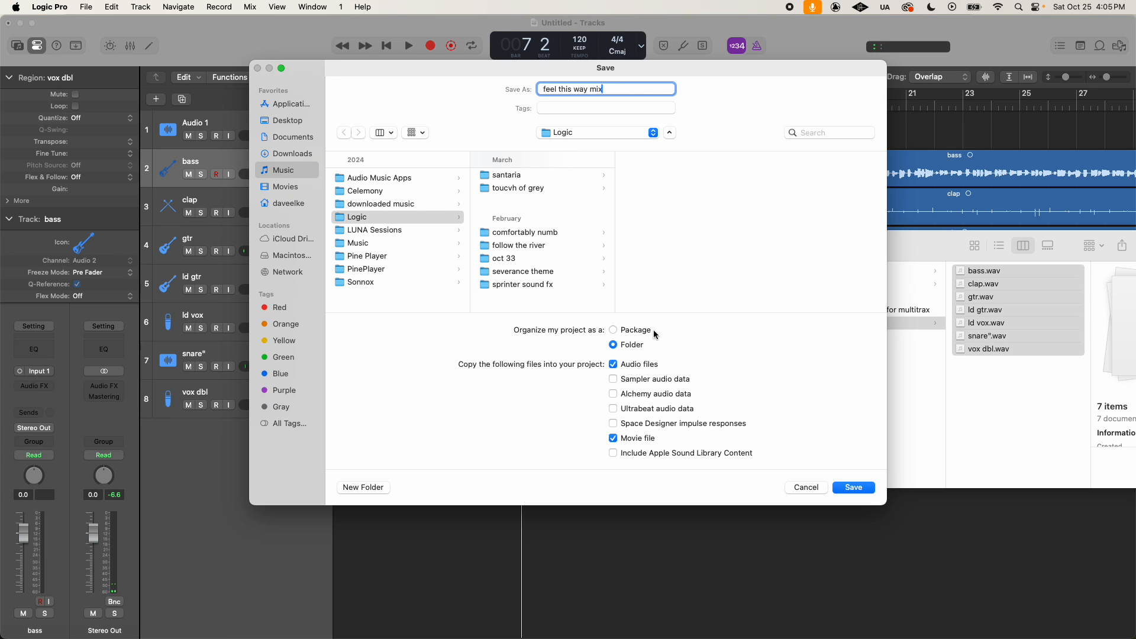
click(804, 488)
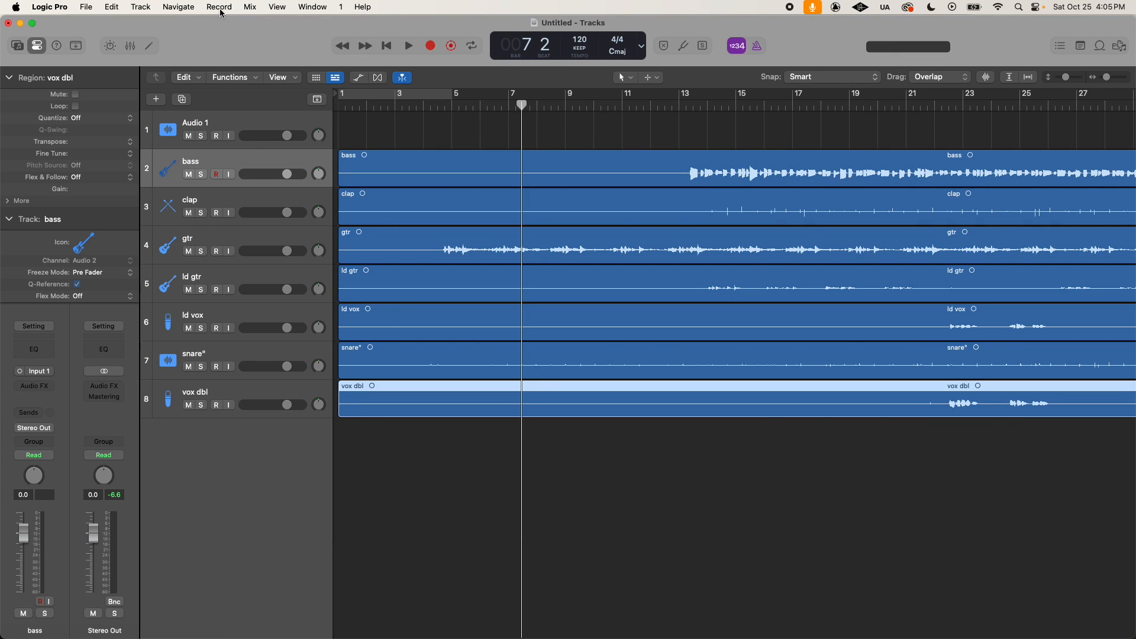
Close the untitled project without saving it
key(super+q)
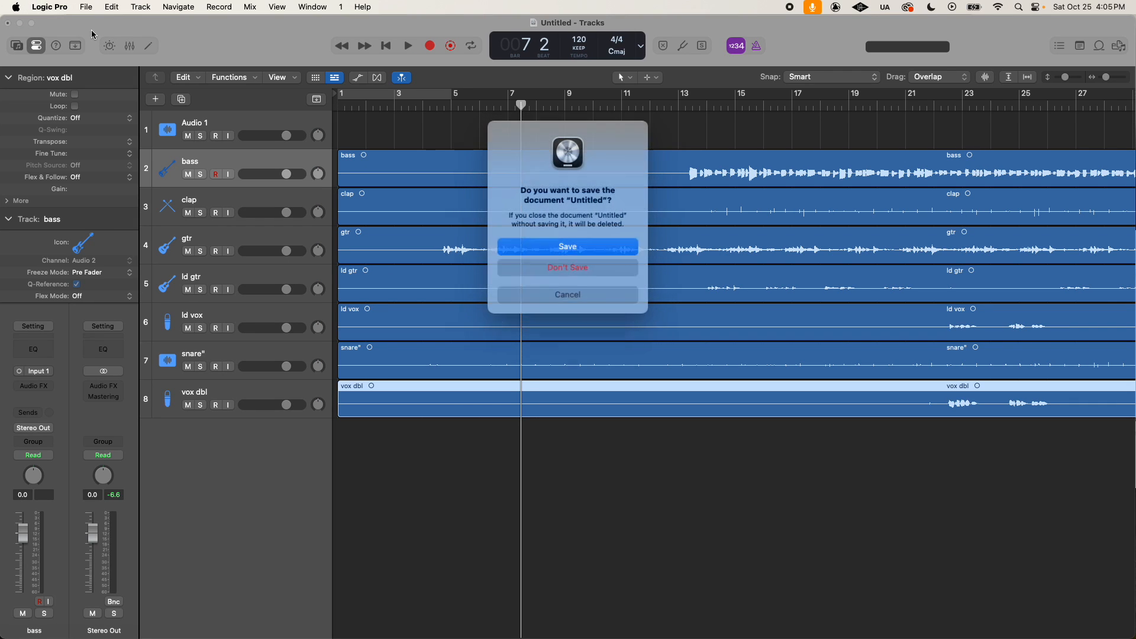
click(565, 272)
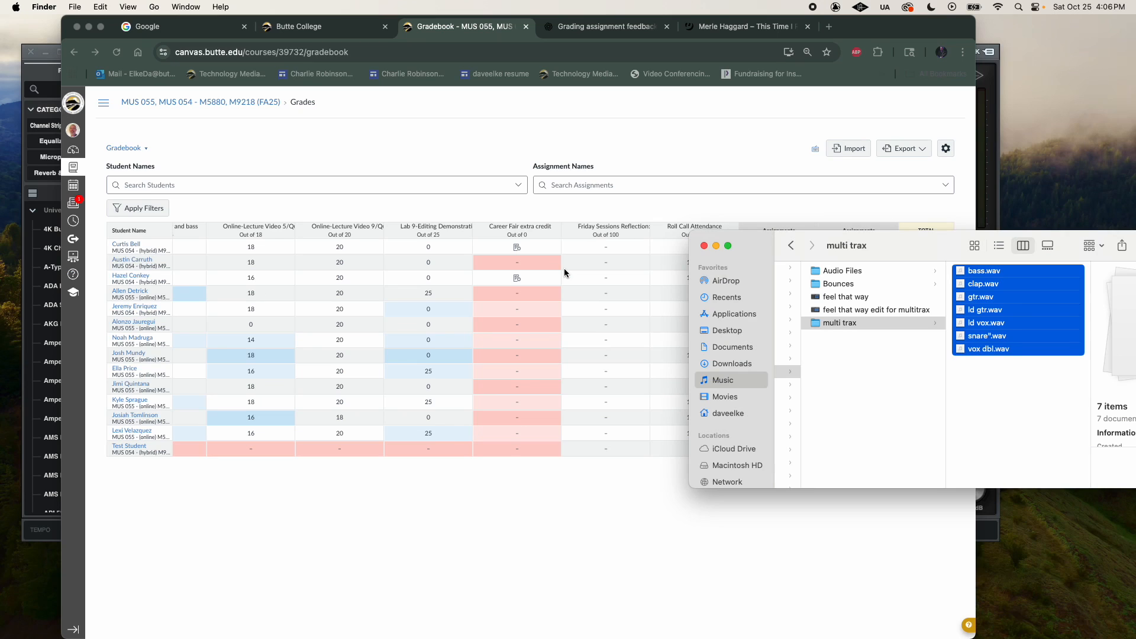